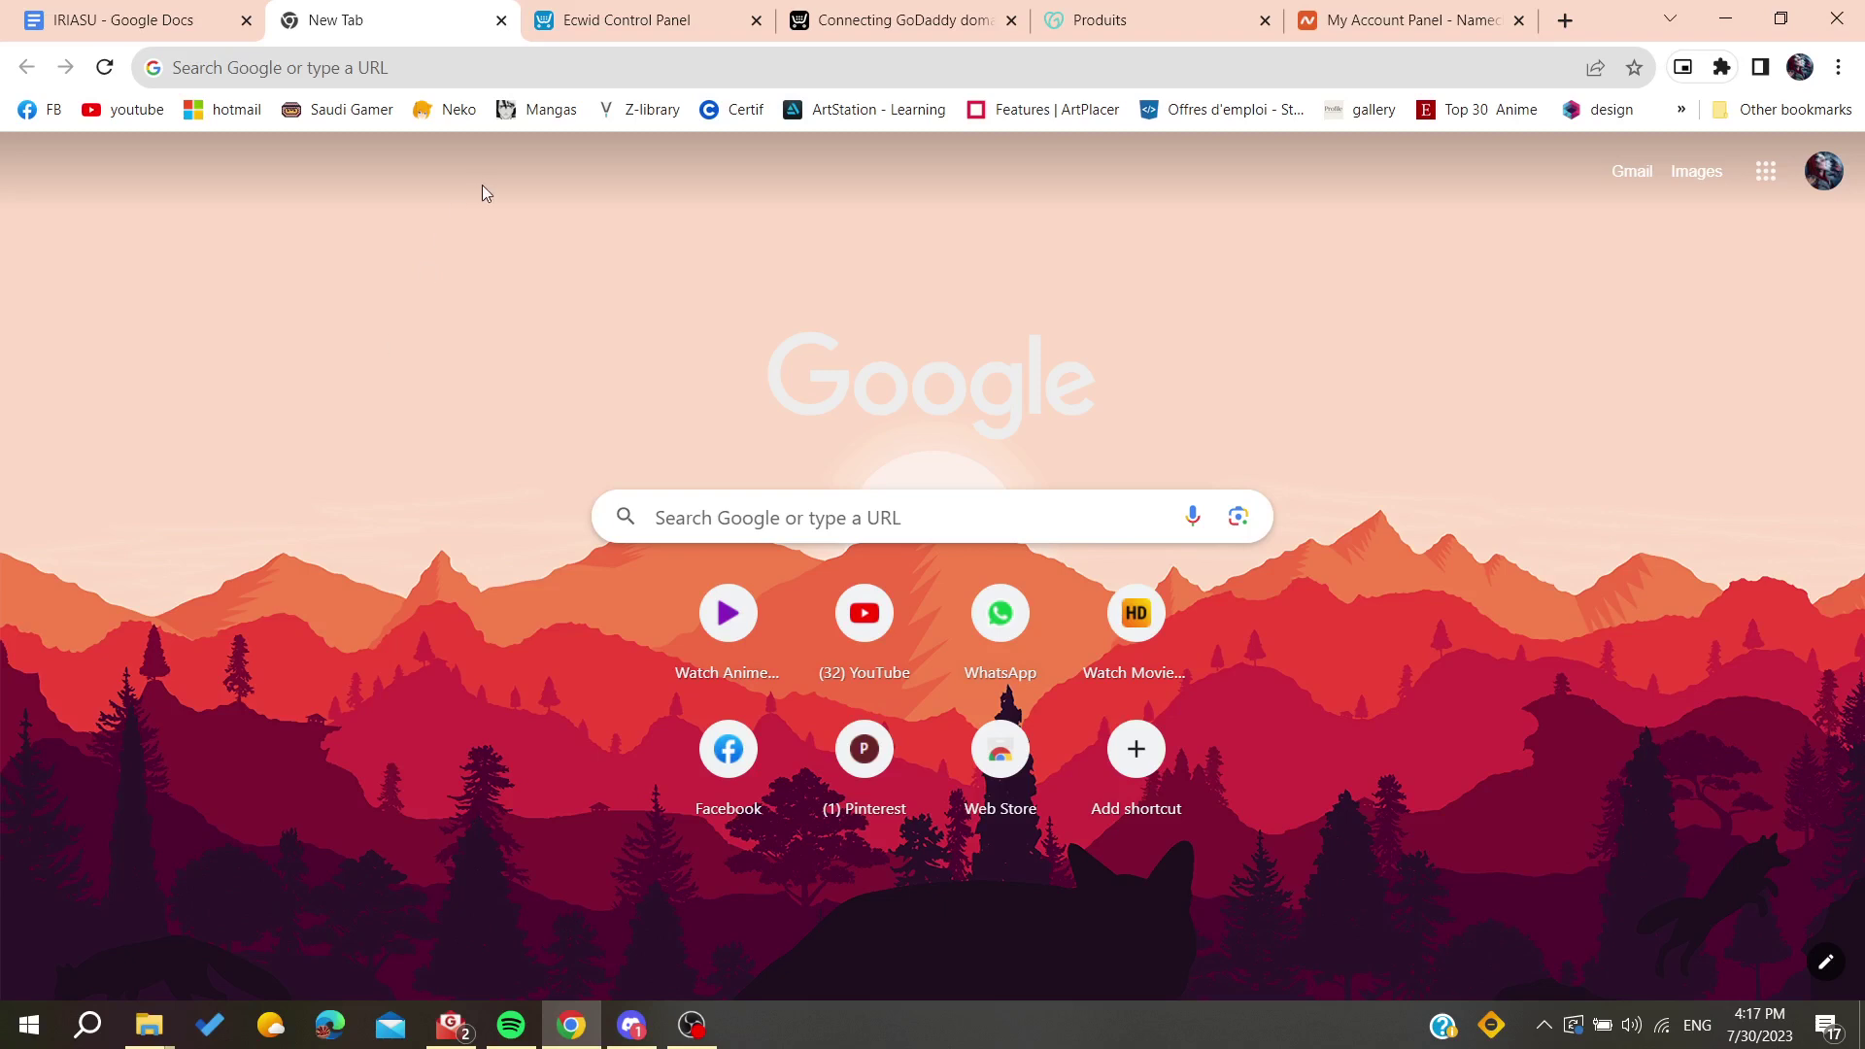
- Switch to the Ecwid Control Panel tab and close the unused new tab
left_click(378, 65)
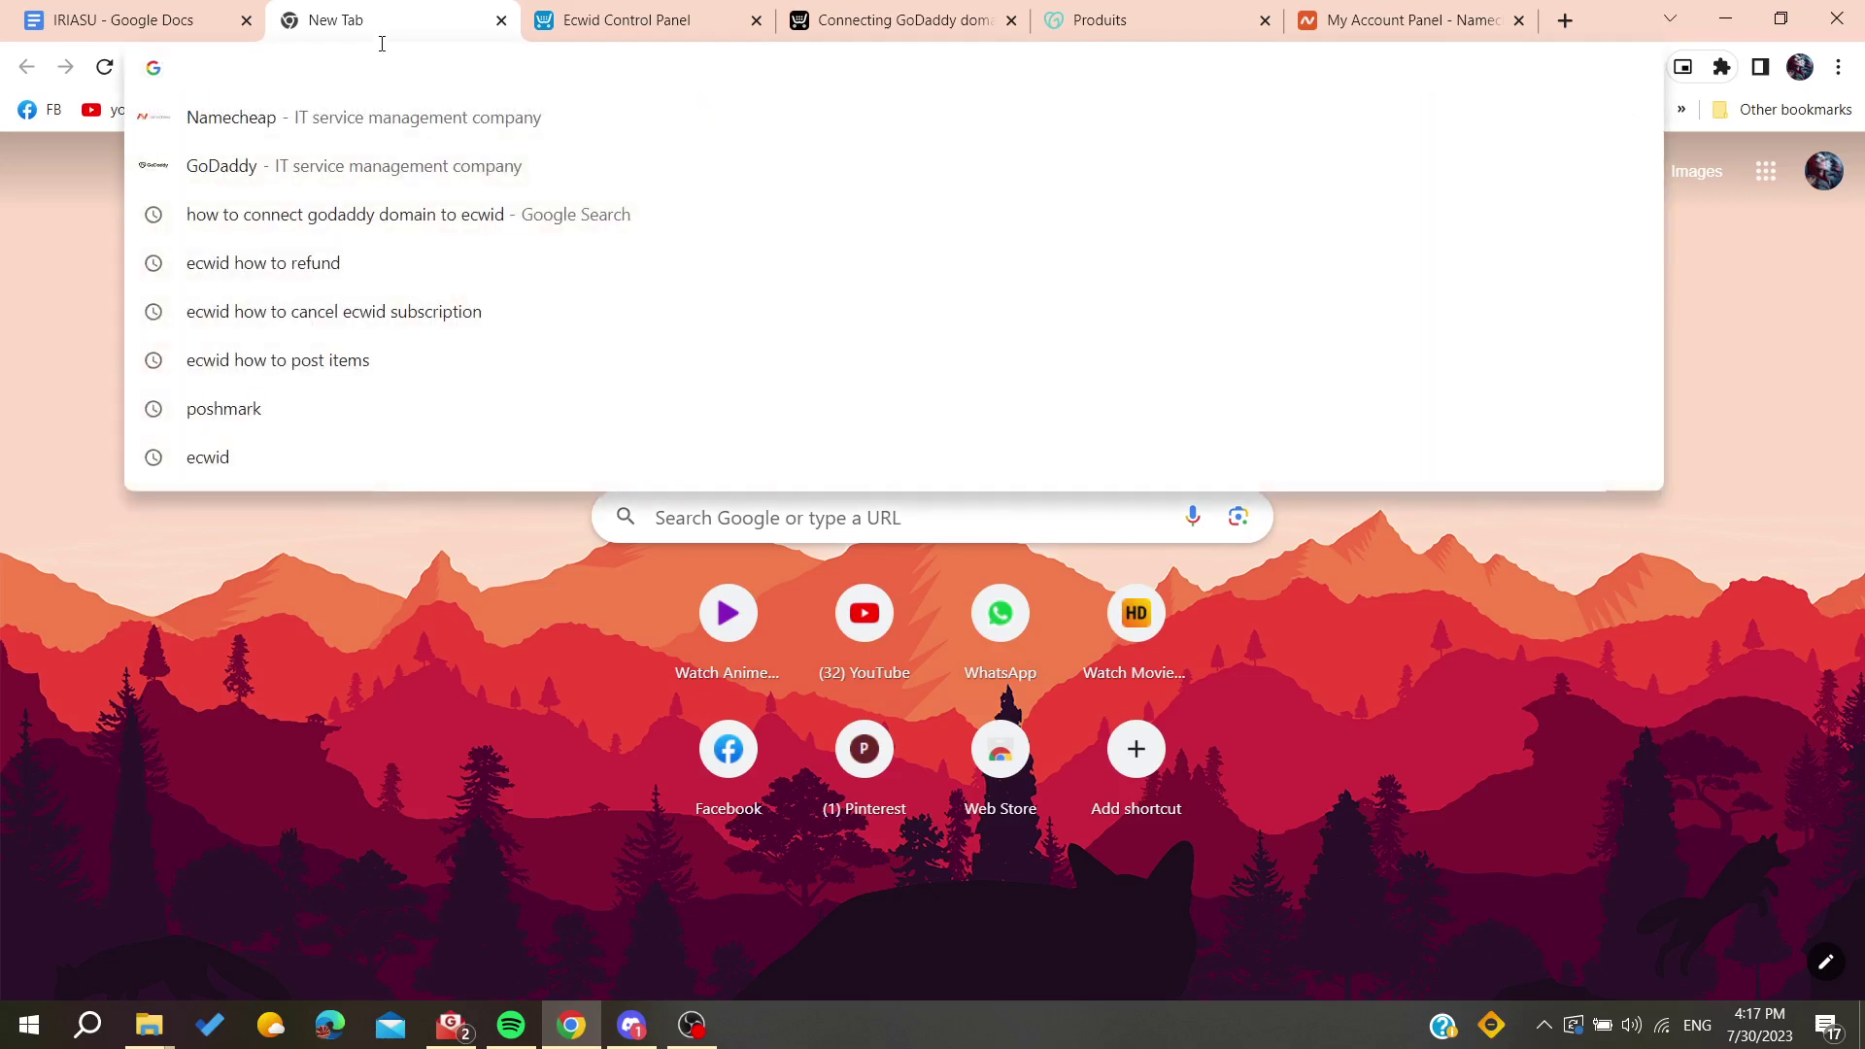
left_click(529, 12)
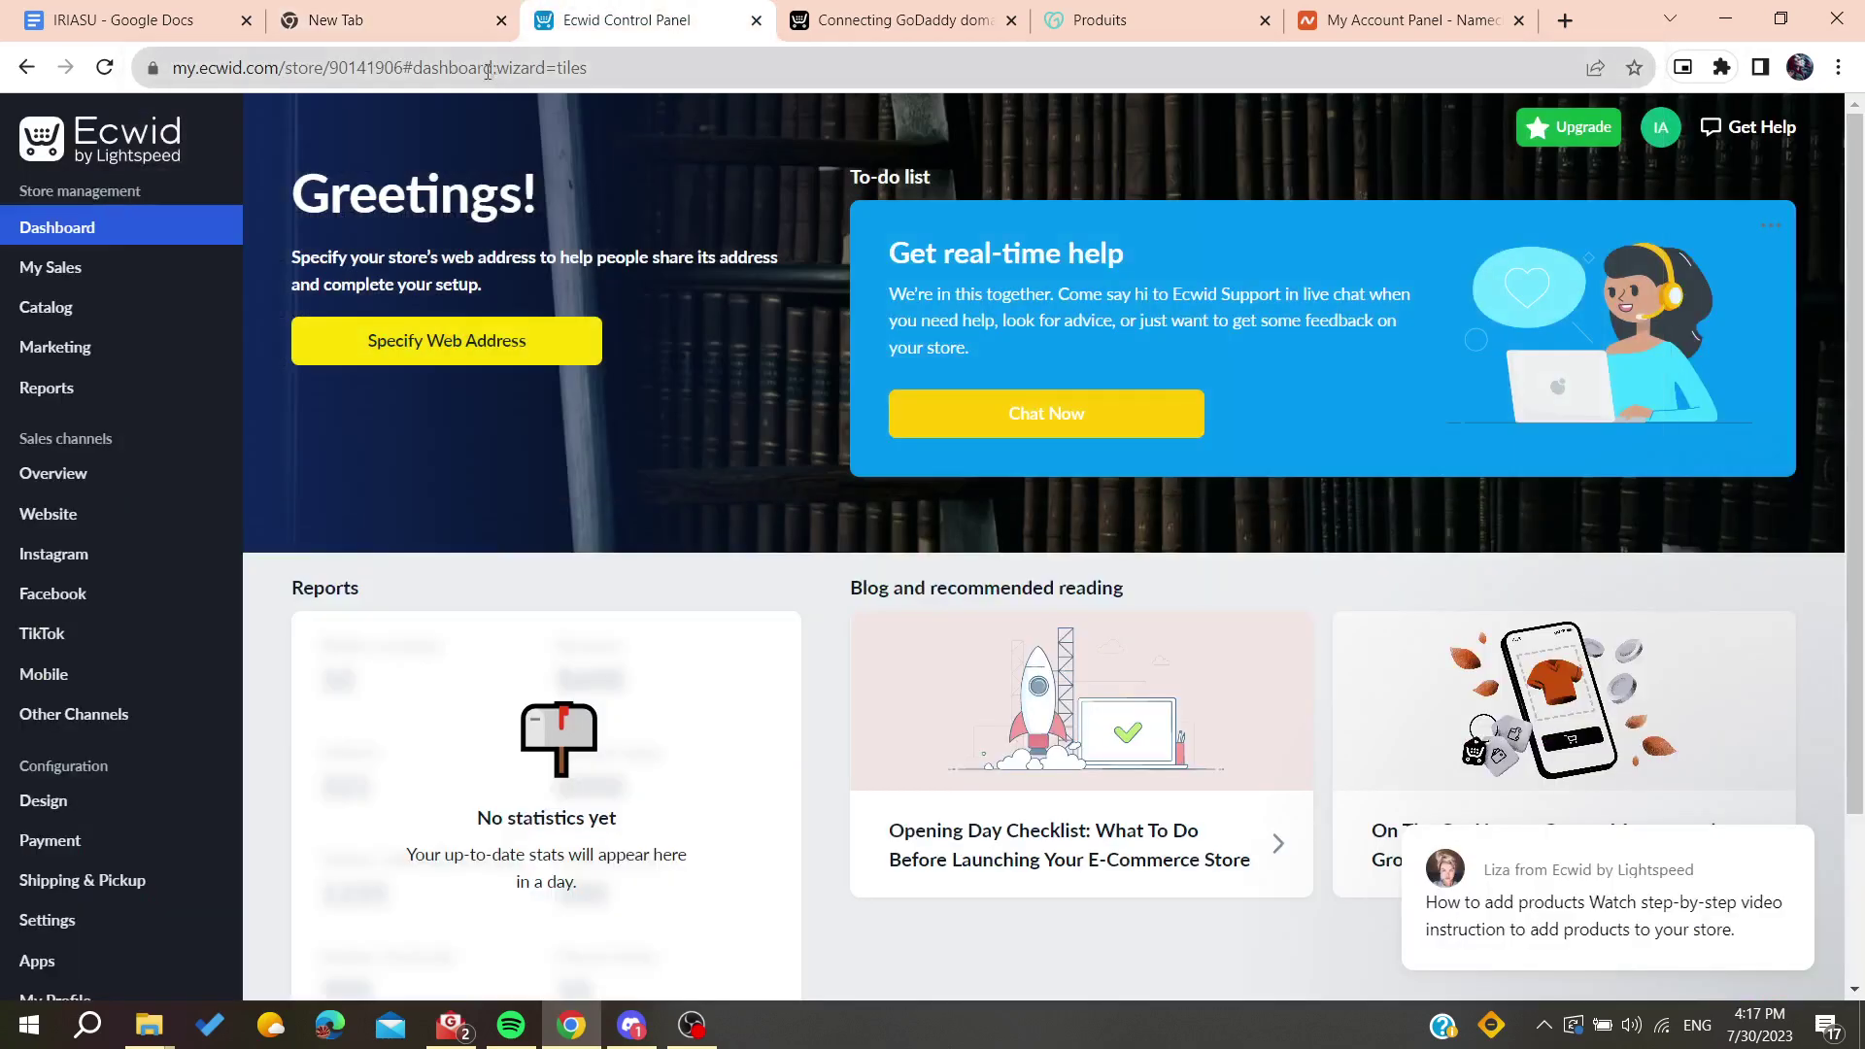
middle_click(431, 39)
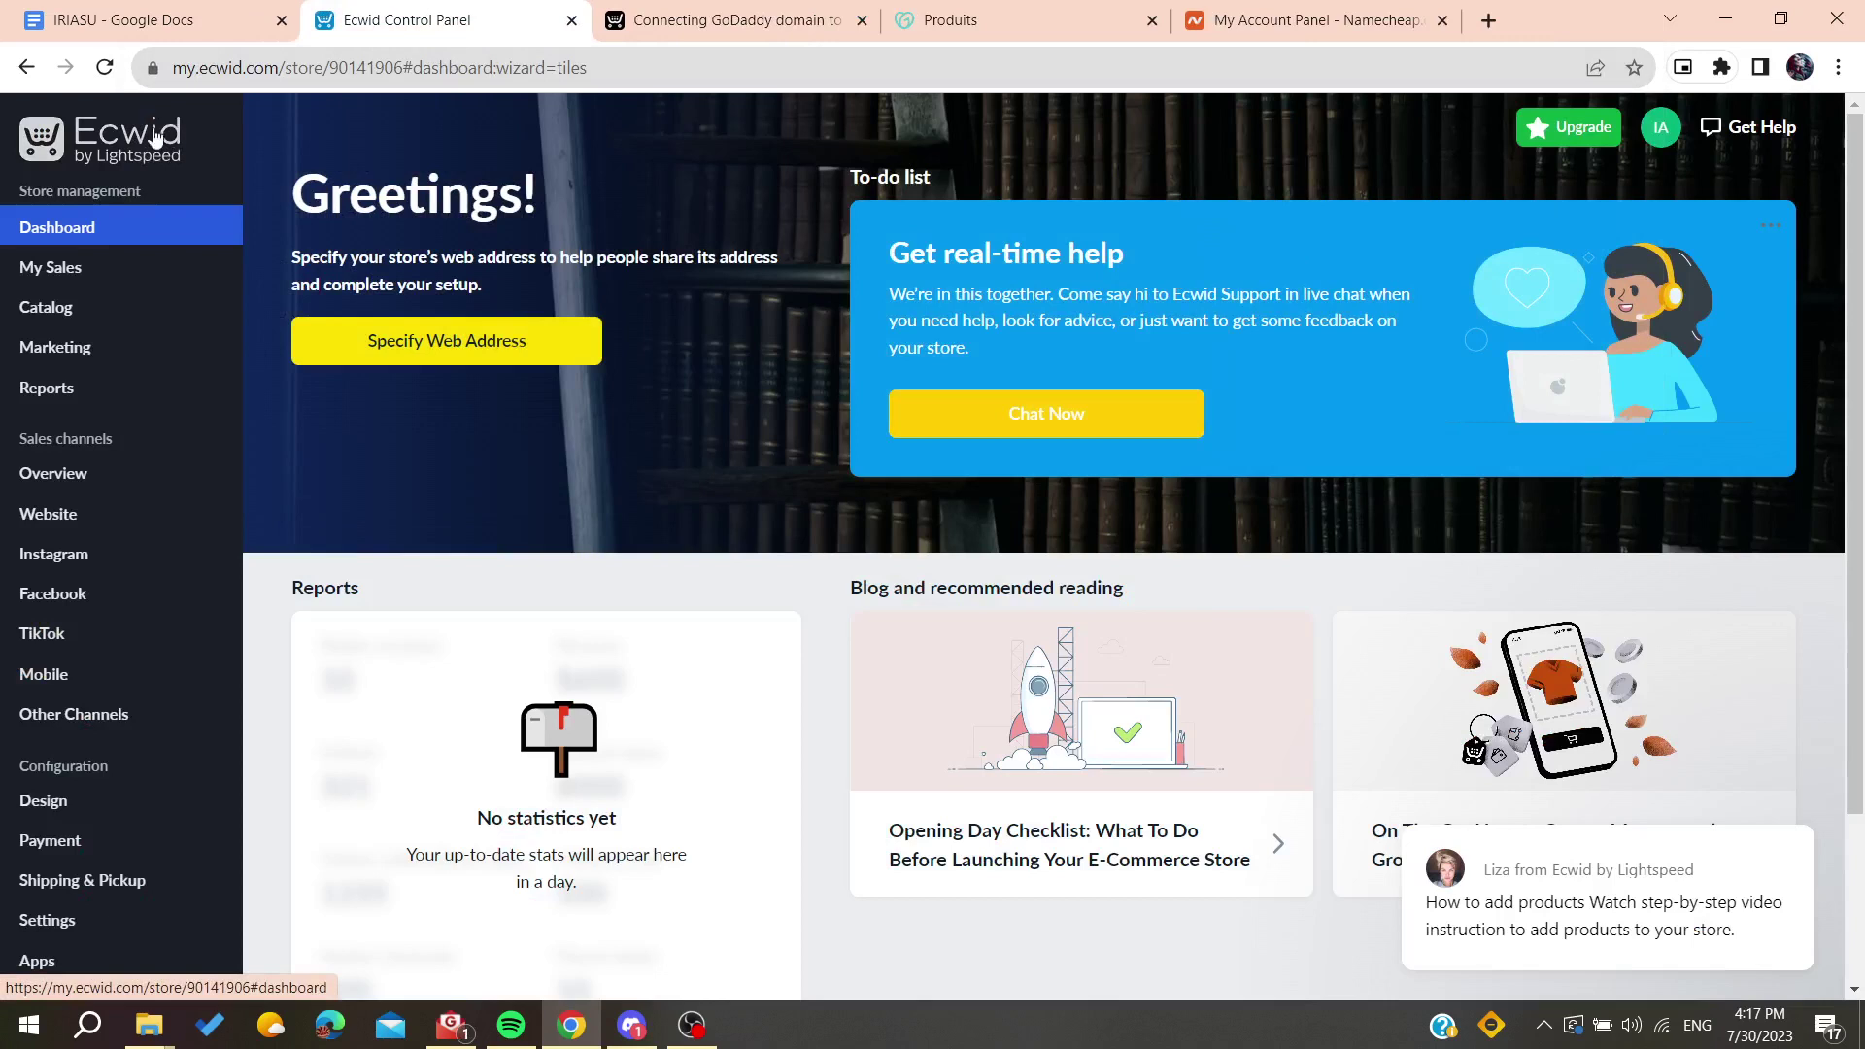
- Scroll the store dashboard, then bring up the 'Connecting GoDaddy domain' help article
scroll(417, 340, "down", 1)
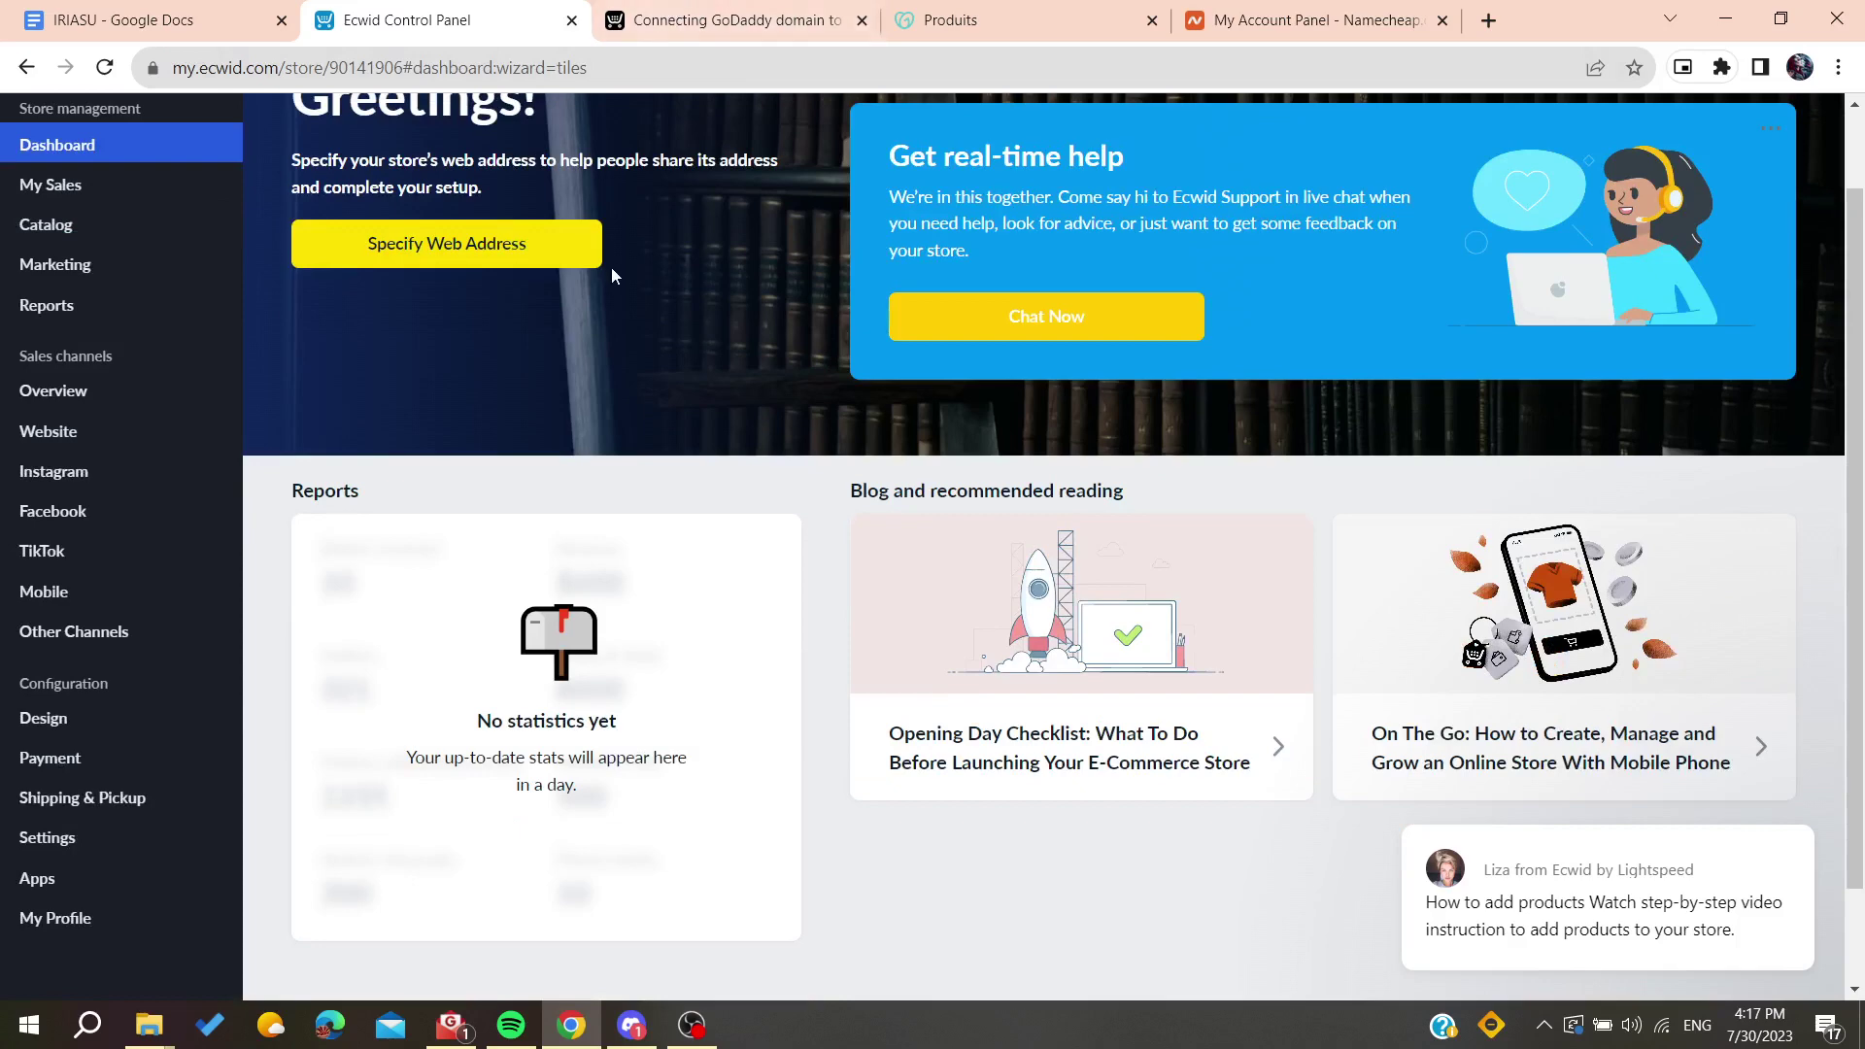
scroll(612, 274, "up", 1)
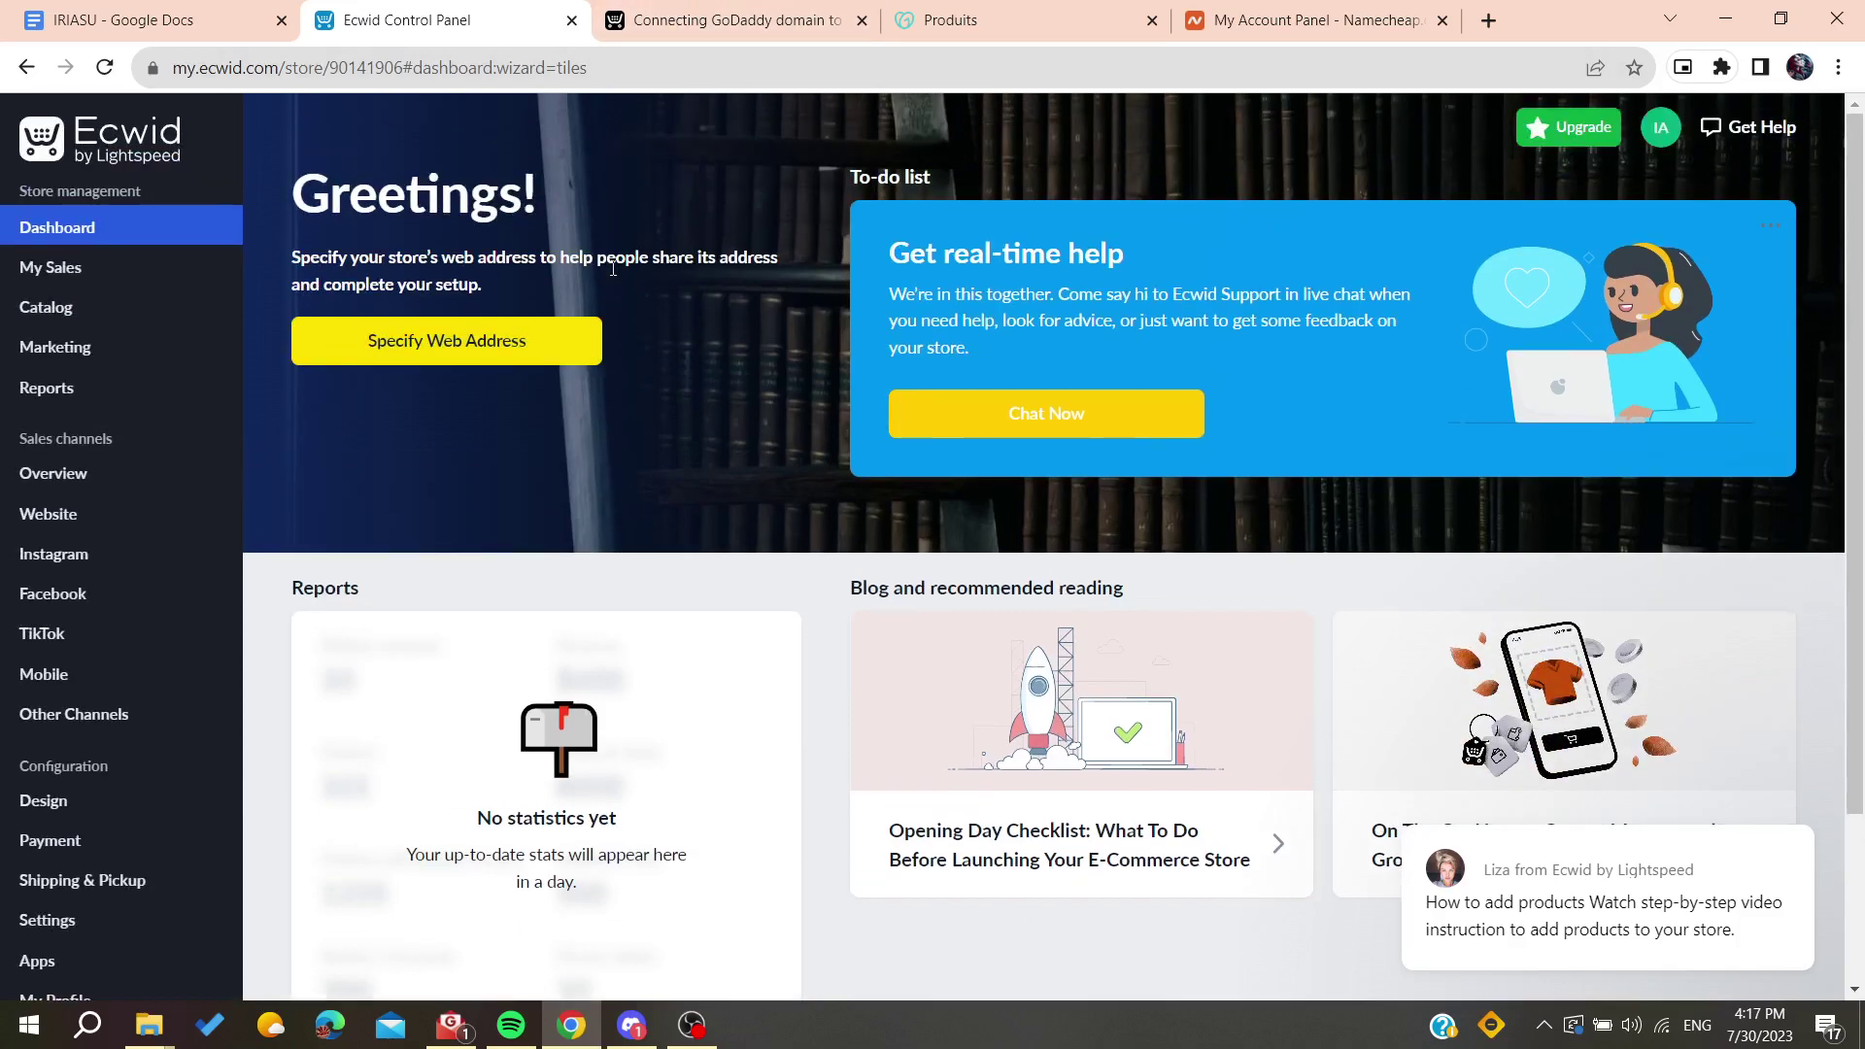
left_click(714, 29)
scroll(889, 172, "up", 7)
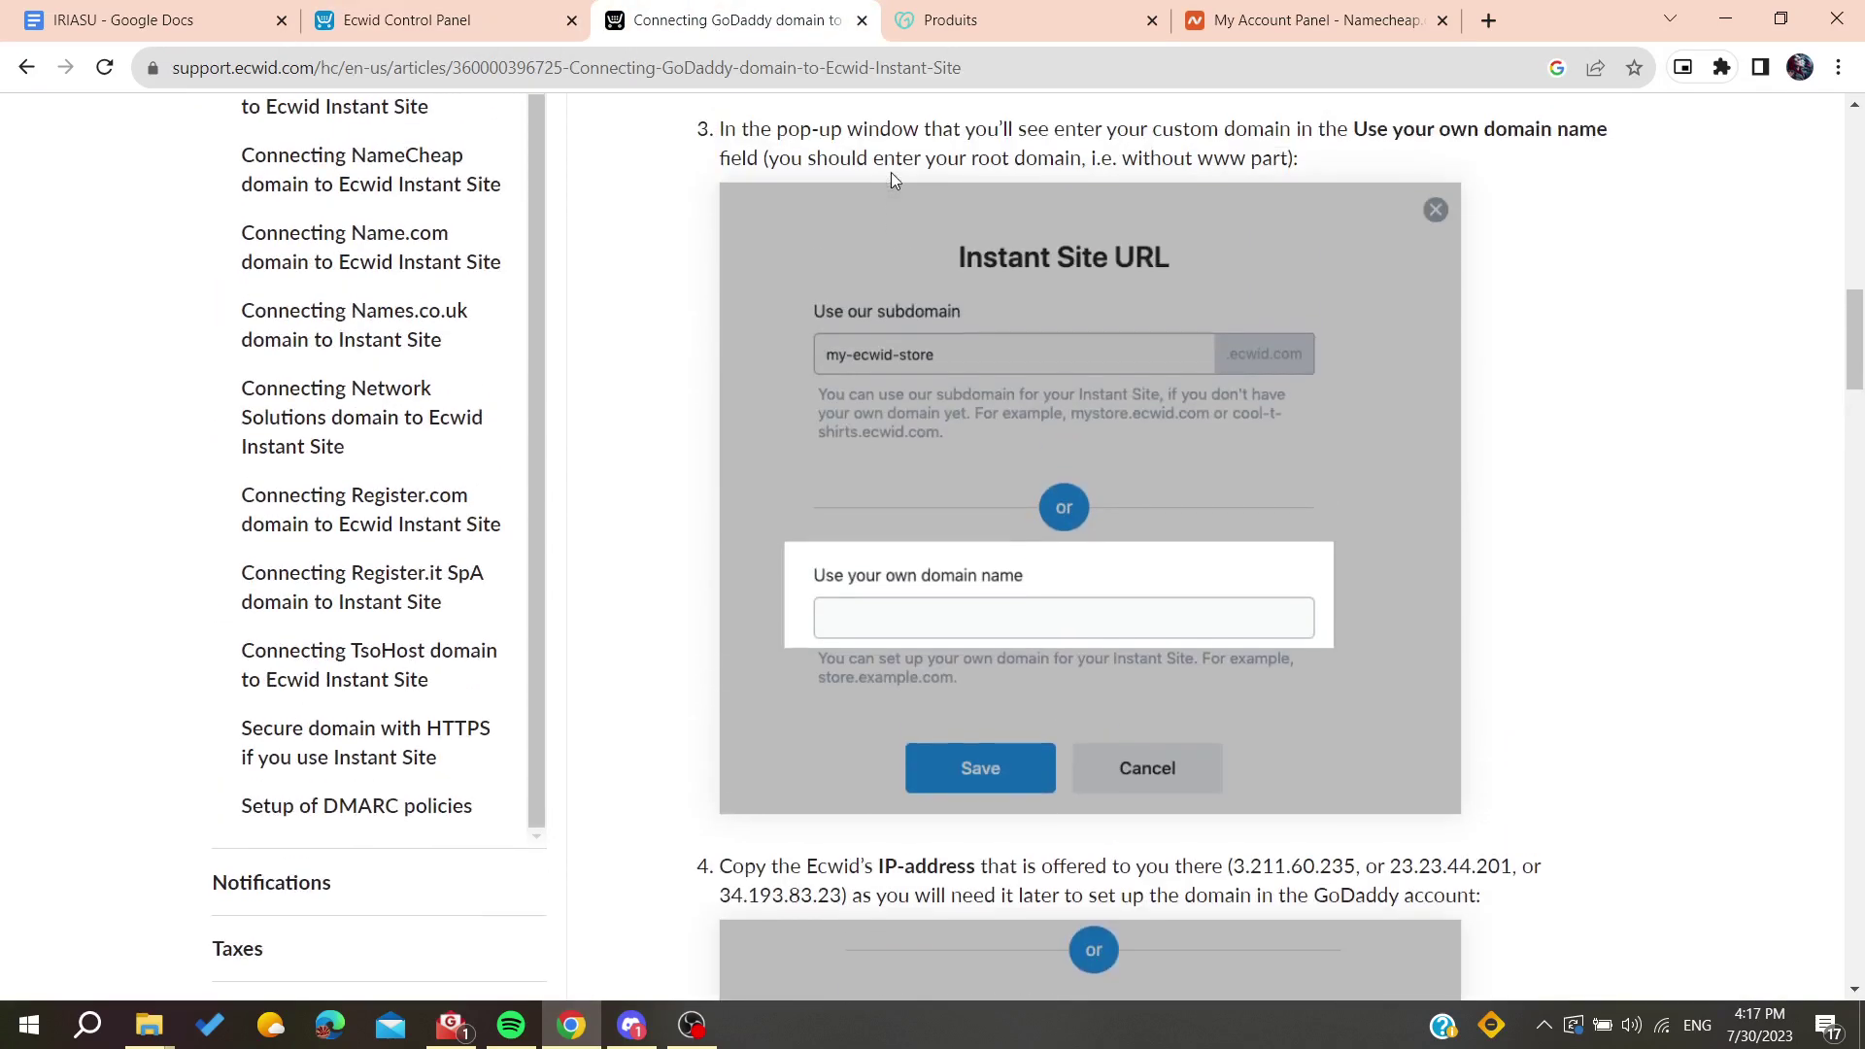
- Highlight the 'Step 1. Setting up your domain in the Ecwid admin' heading
scroll(892, 172, "up", 5)
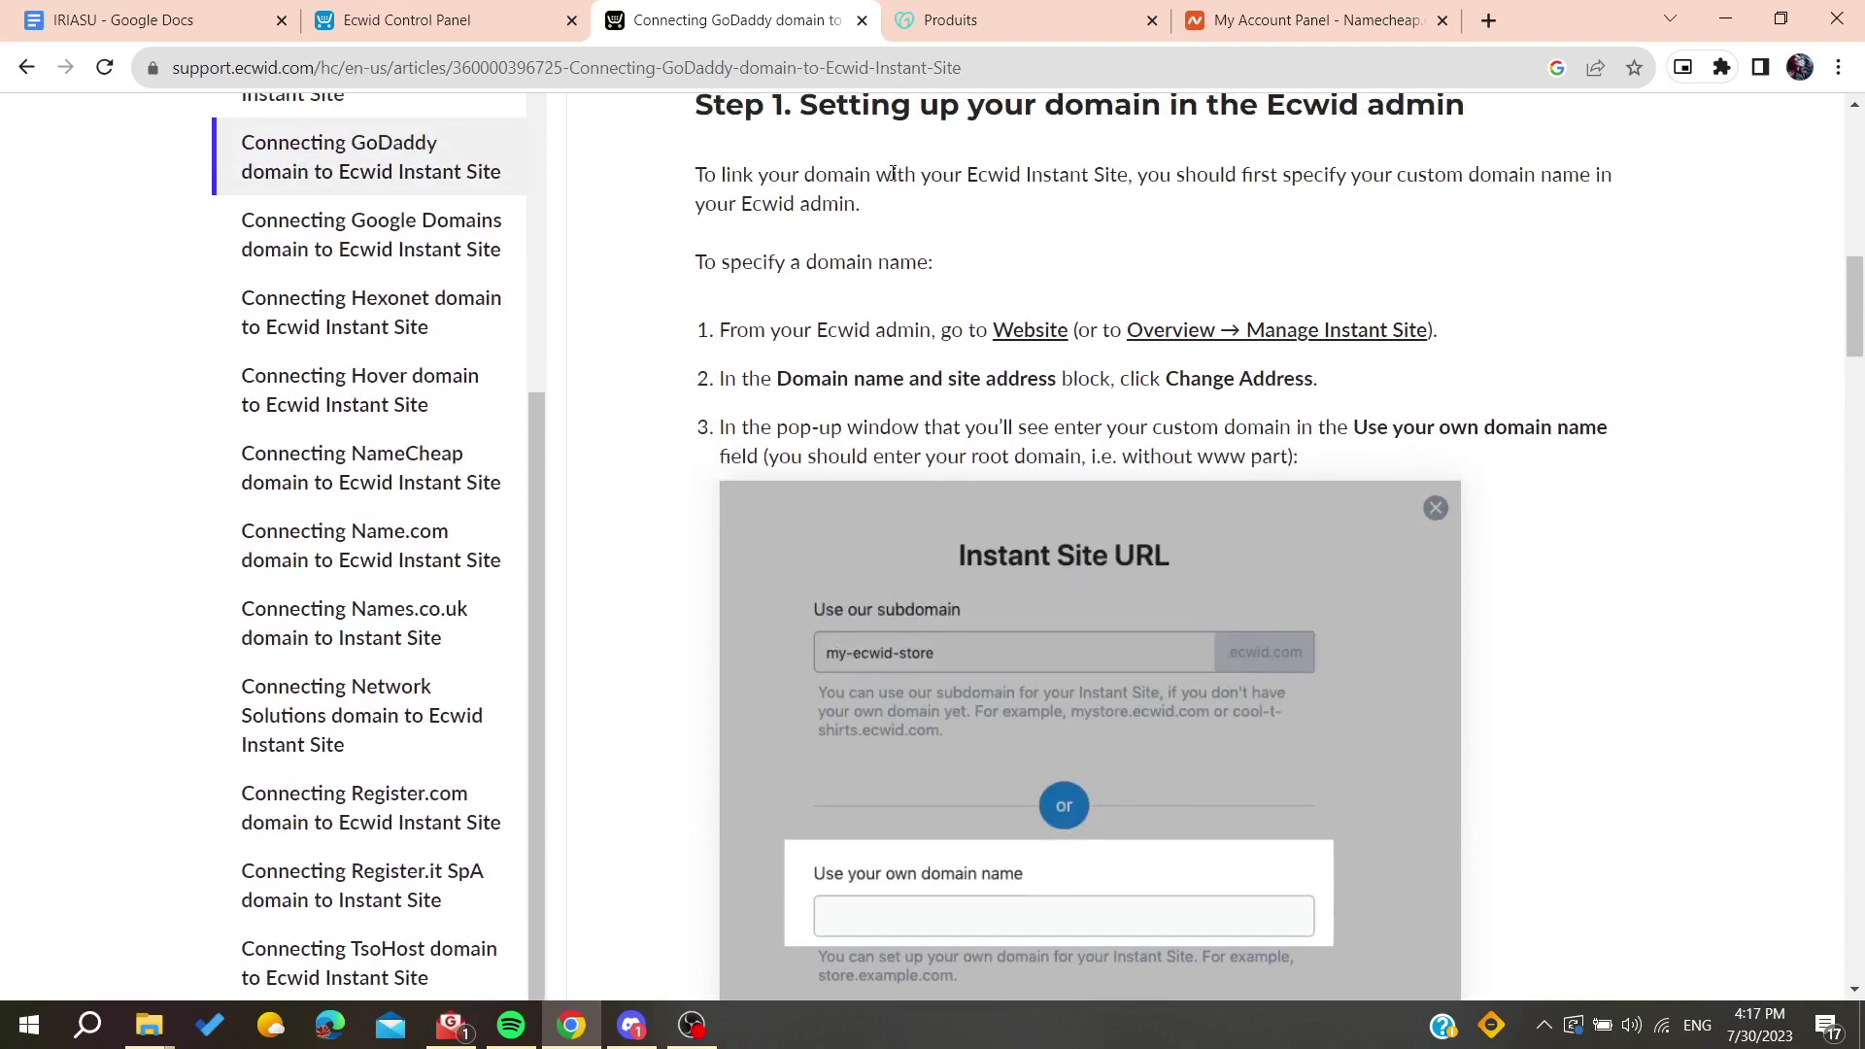
left_click_drag(693, 307, 1461, 291)
left_click(1462, 292)
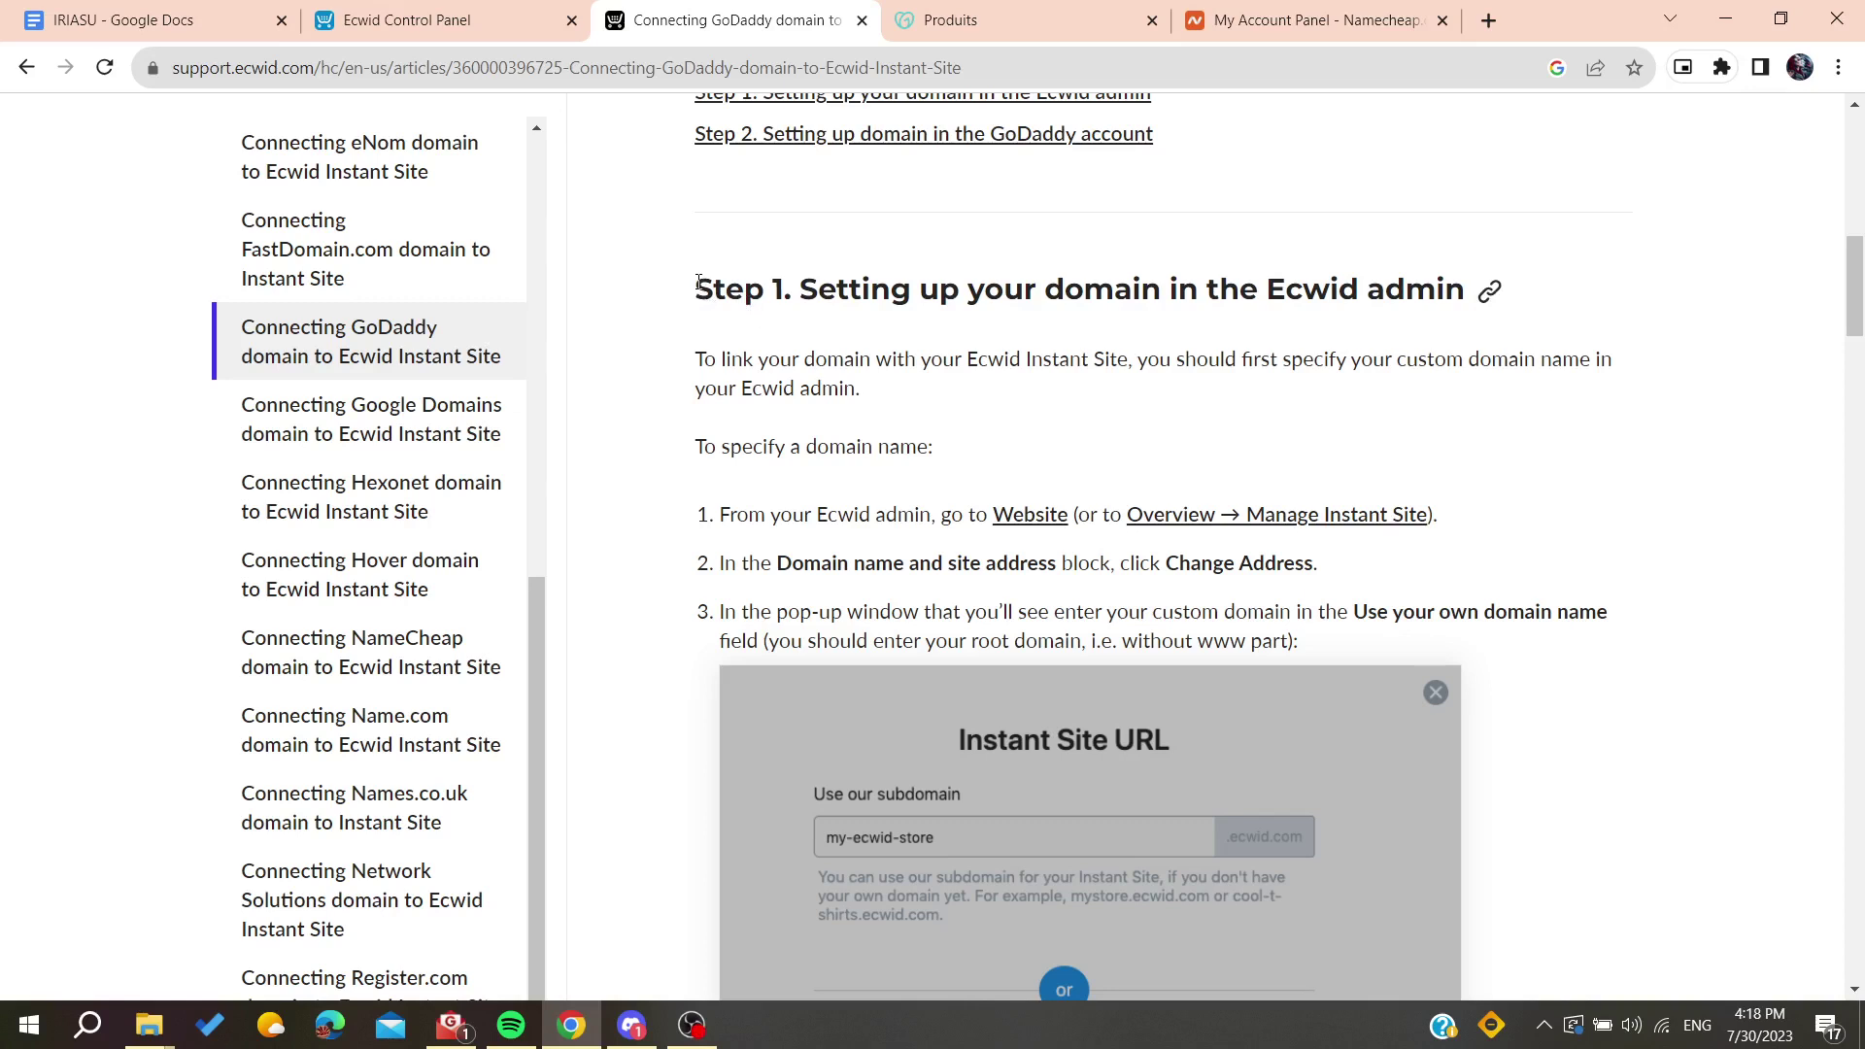
- Highlight the instruction to go to Website, then return to the Ecwid Control Panel
scroll(874, 350, "down", 1)
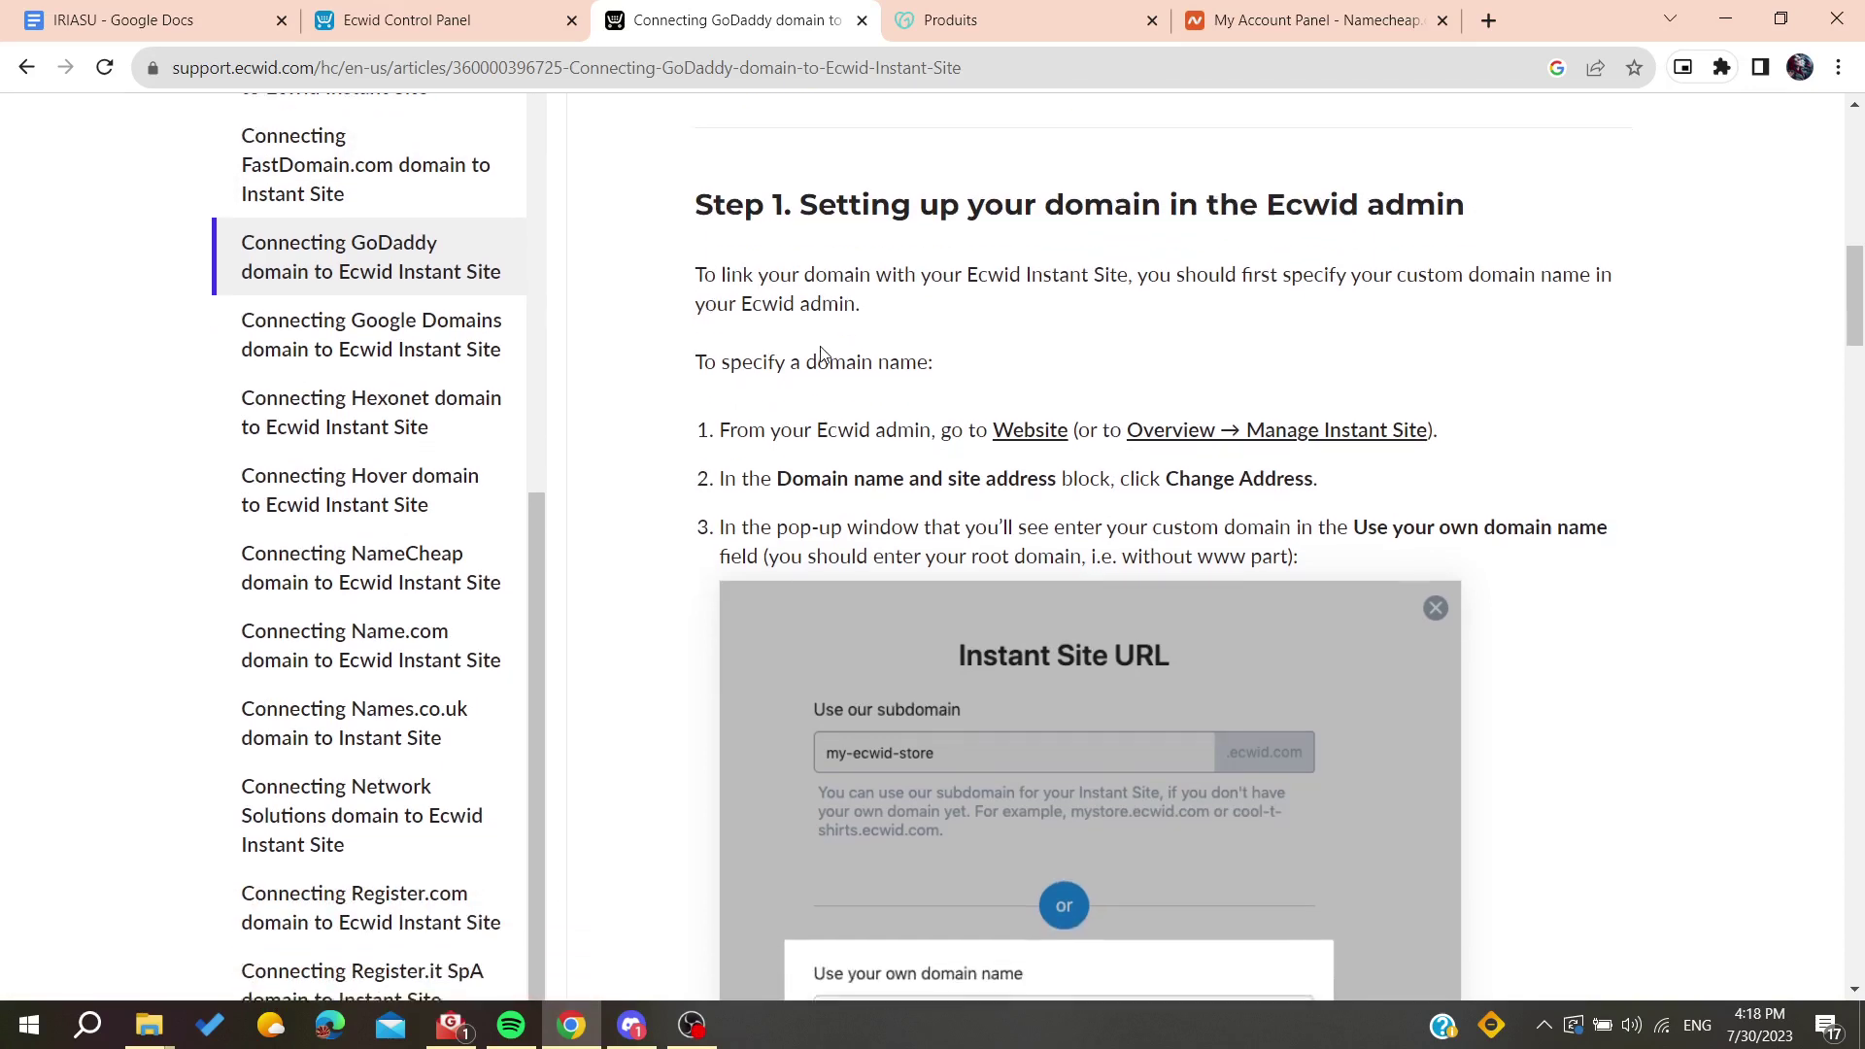
scroll(820, 353, "down", 2)
left_click_drag(766, 239, 1076, 239)
left_click(362, 4)
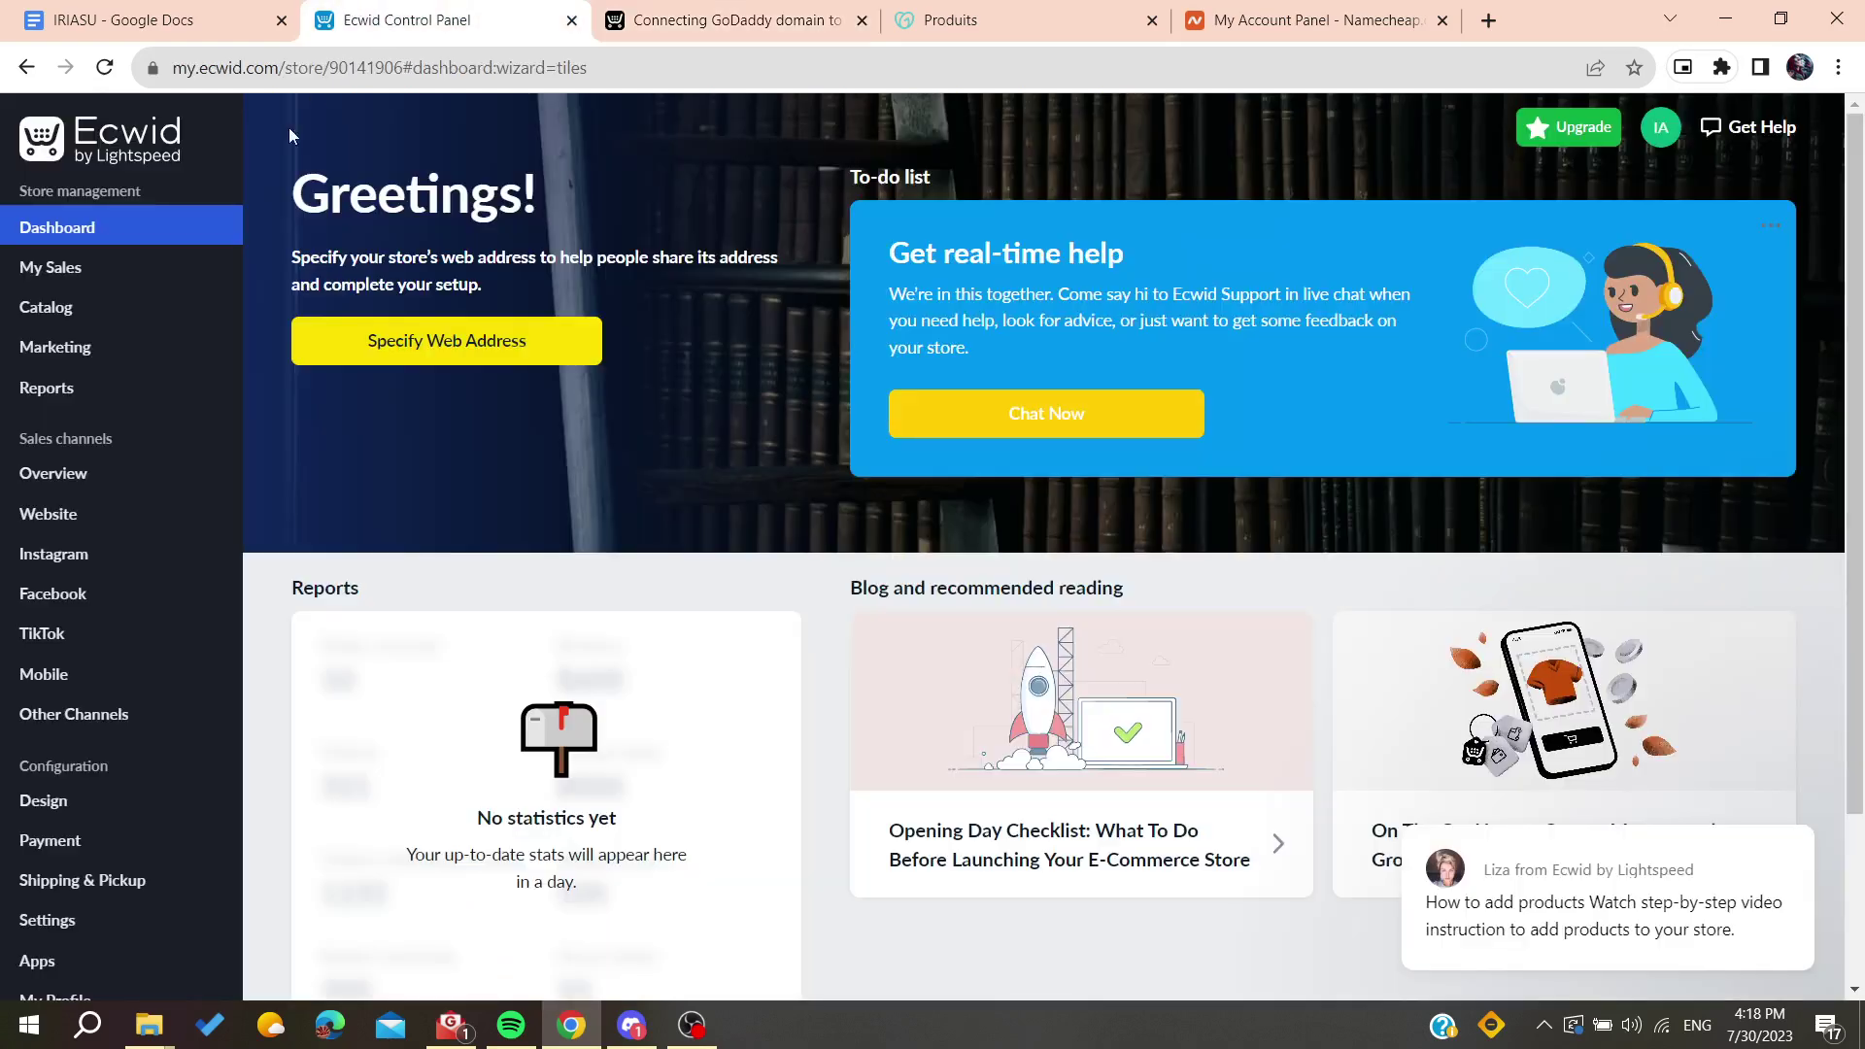
- Open the store's Website overview page and scroll through it
left_click(70, 513)
scroll(468, 433, "down", 1)
scroll(469, 428, "down", 1)
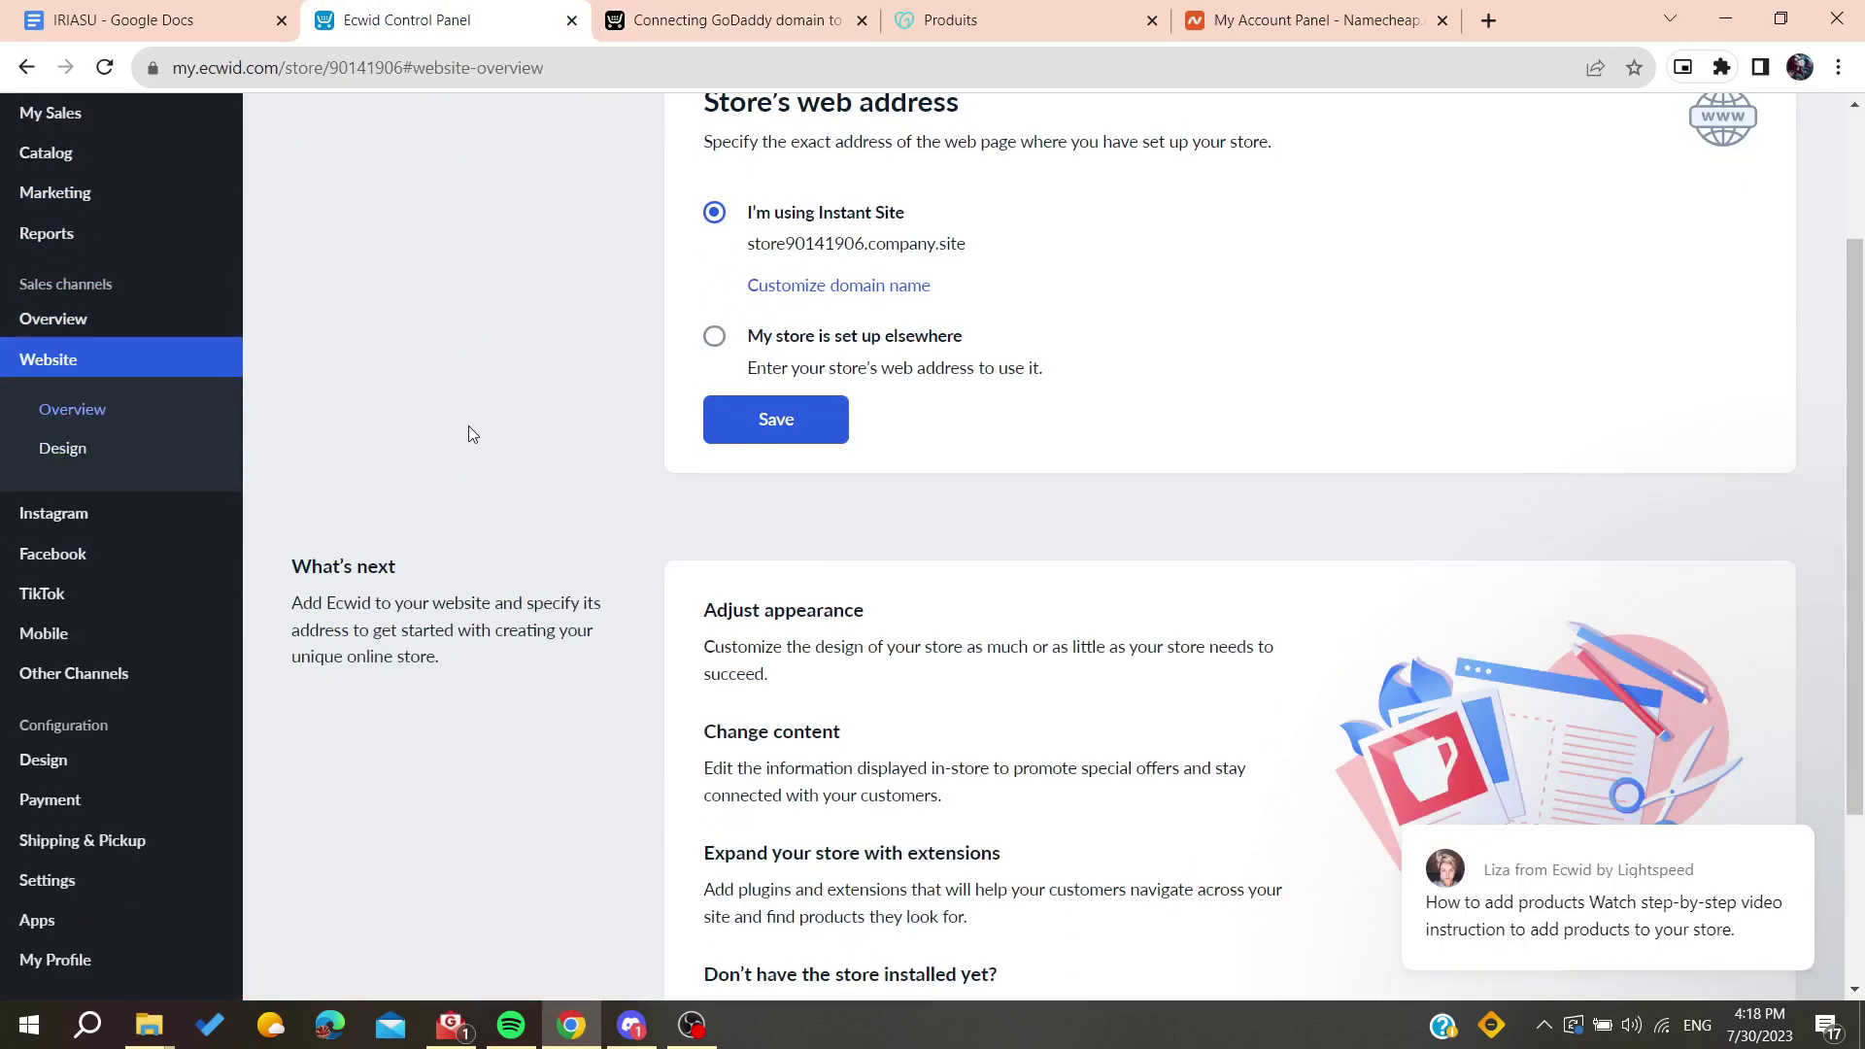
scroll(469, 429, "down", 3)
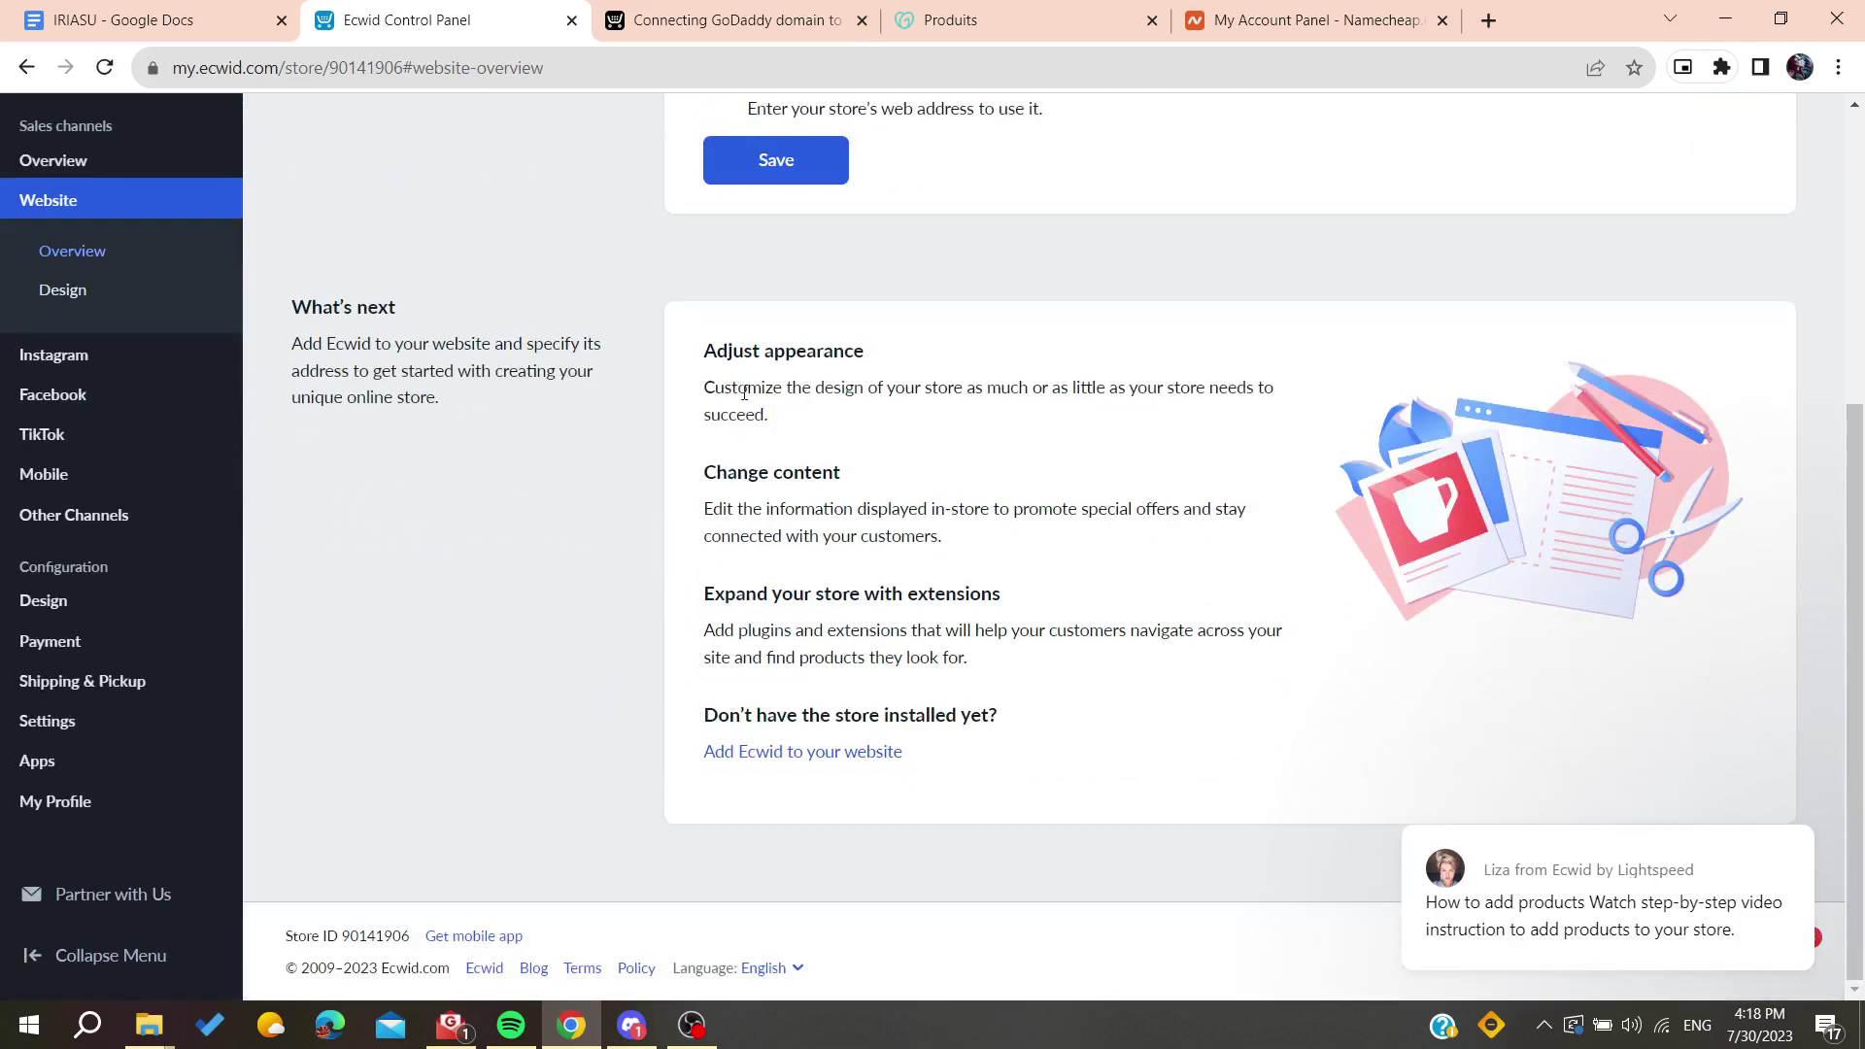
scroll(744, 388, "up", 2)
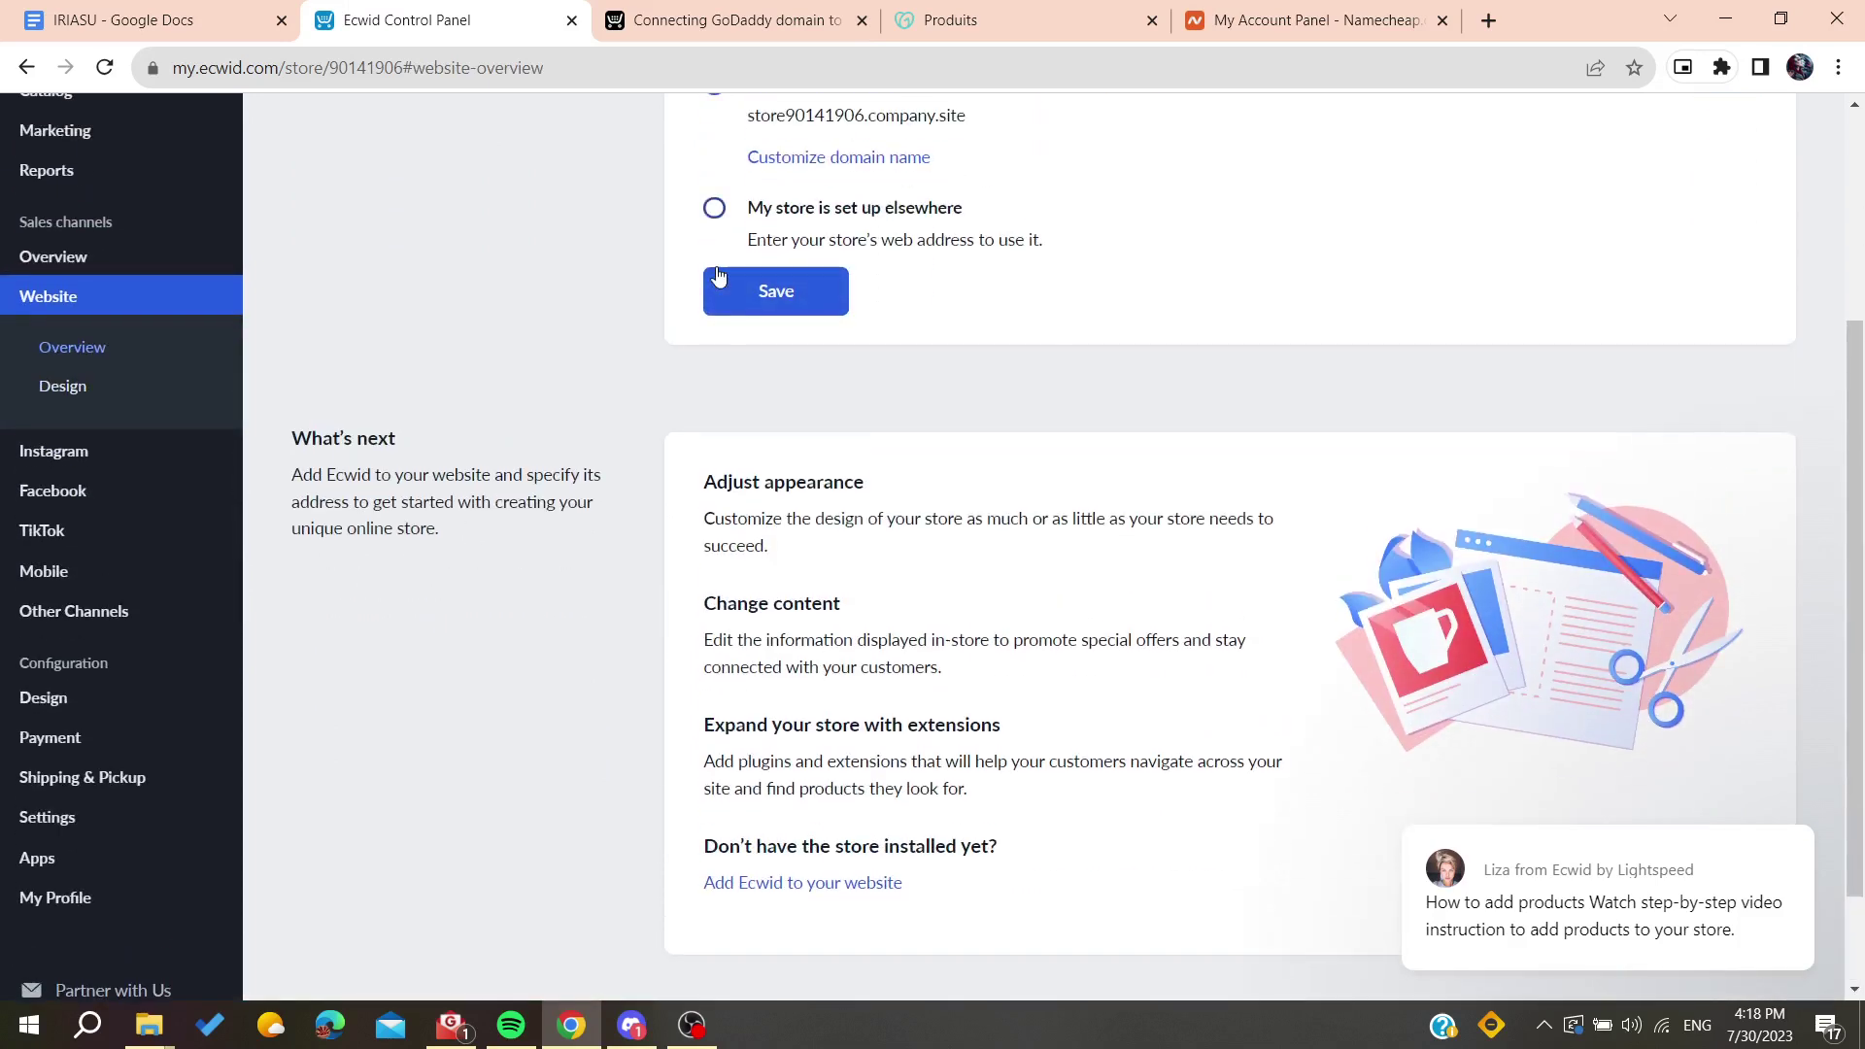
- Check the help article's next instruction, then return to the Website page
left_click(736, 19)
scroll(960, 815, "down", 1)
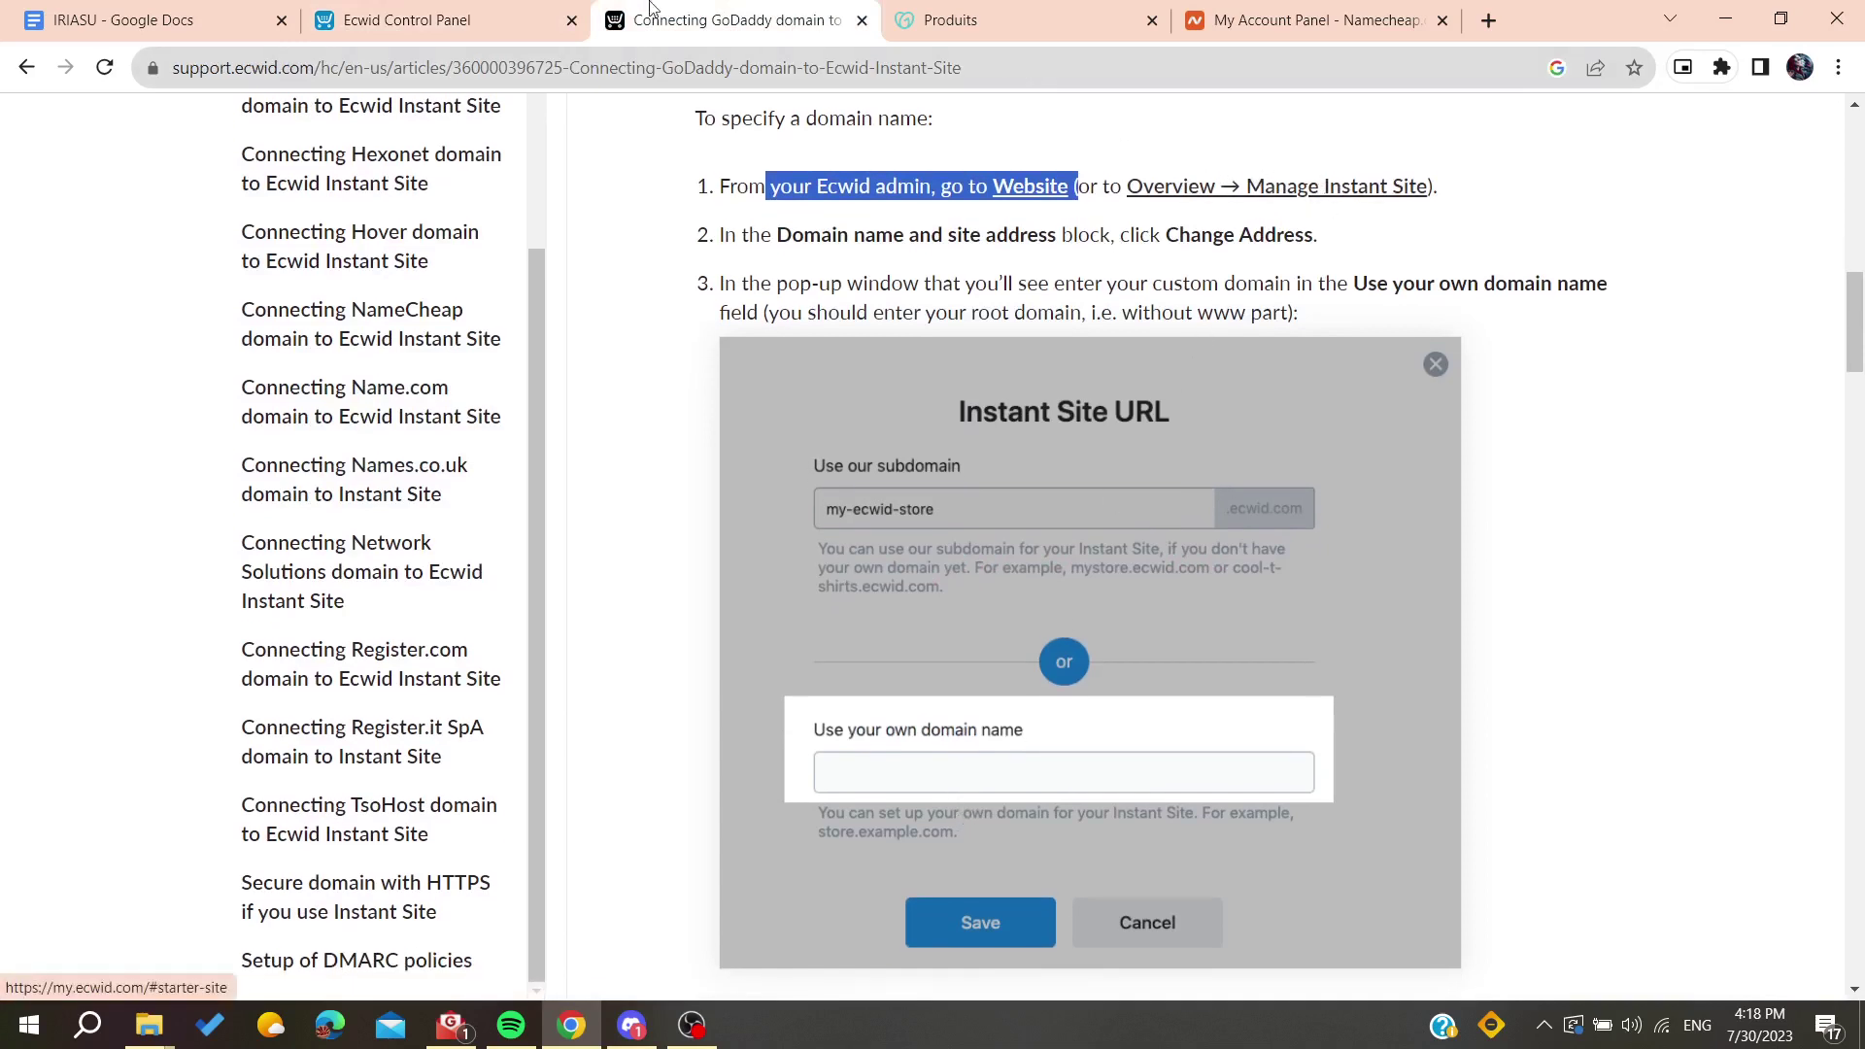
left_click(408, 19)
scroll(482, 413, "up", 2)
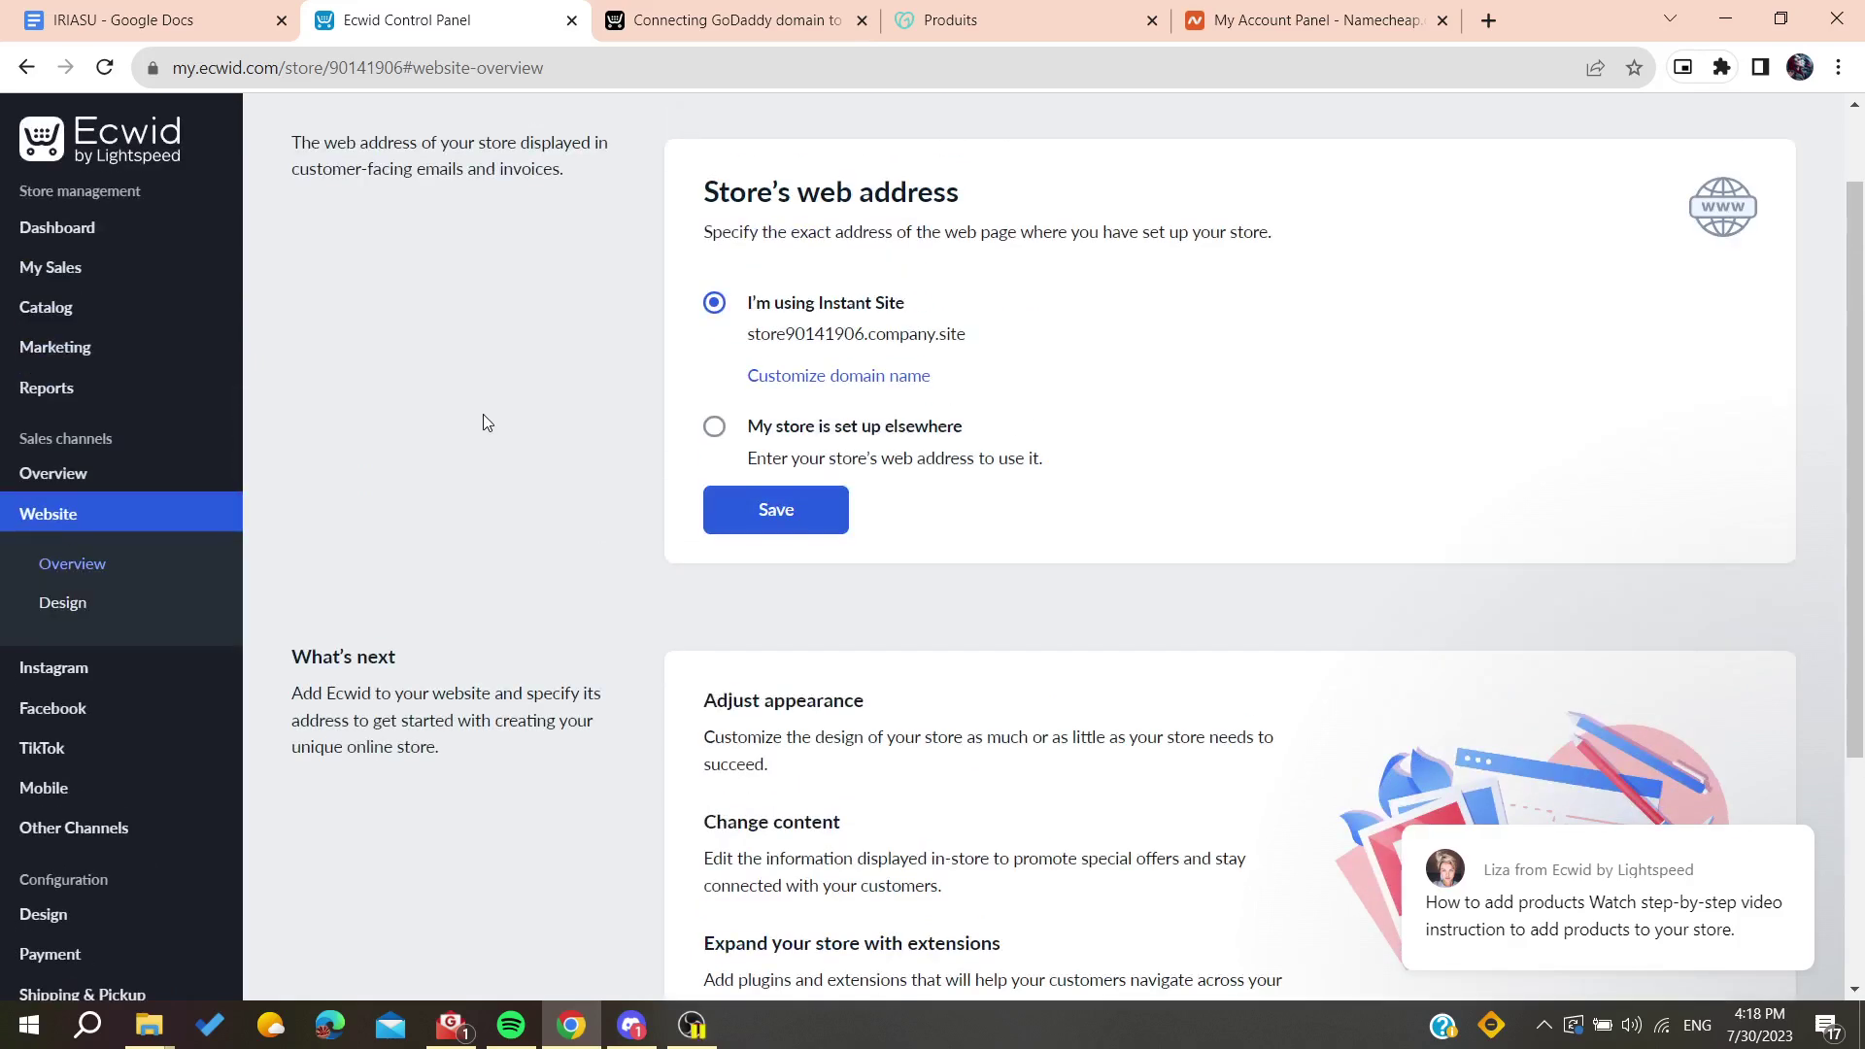
- Open the Instant Site URL dialog via 'Customize domain name', then revisit the article's steps
left_click(832, 389)
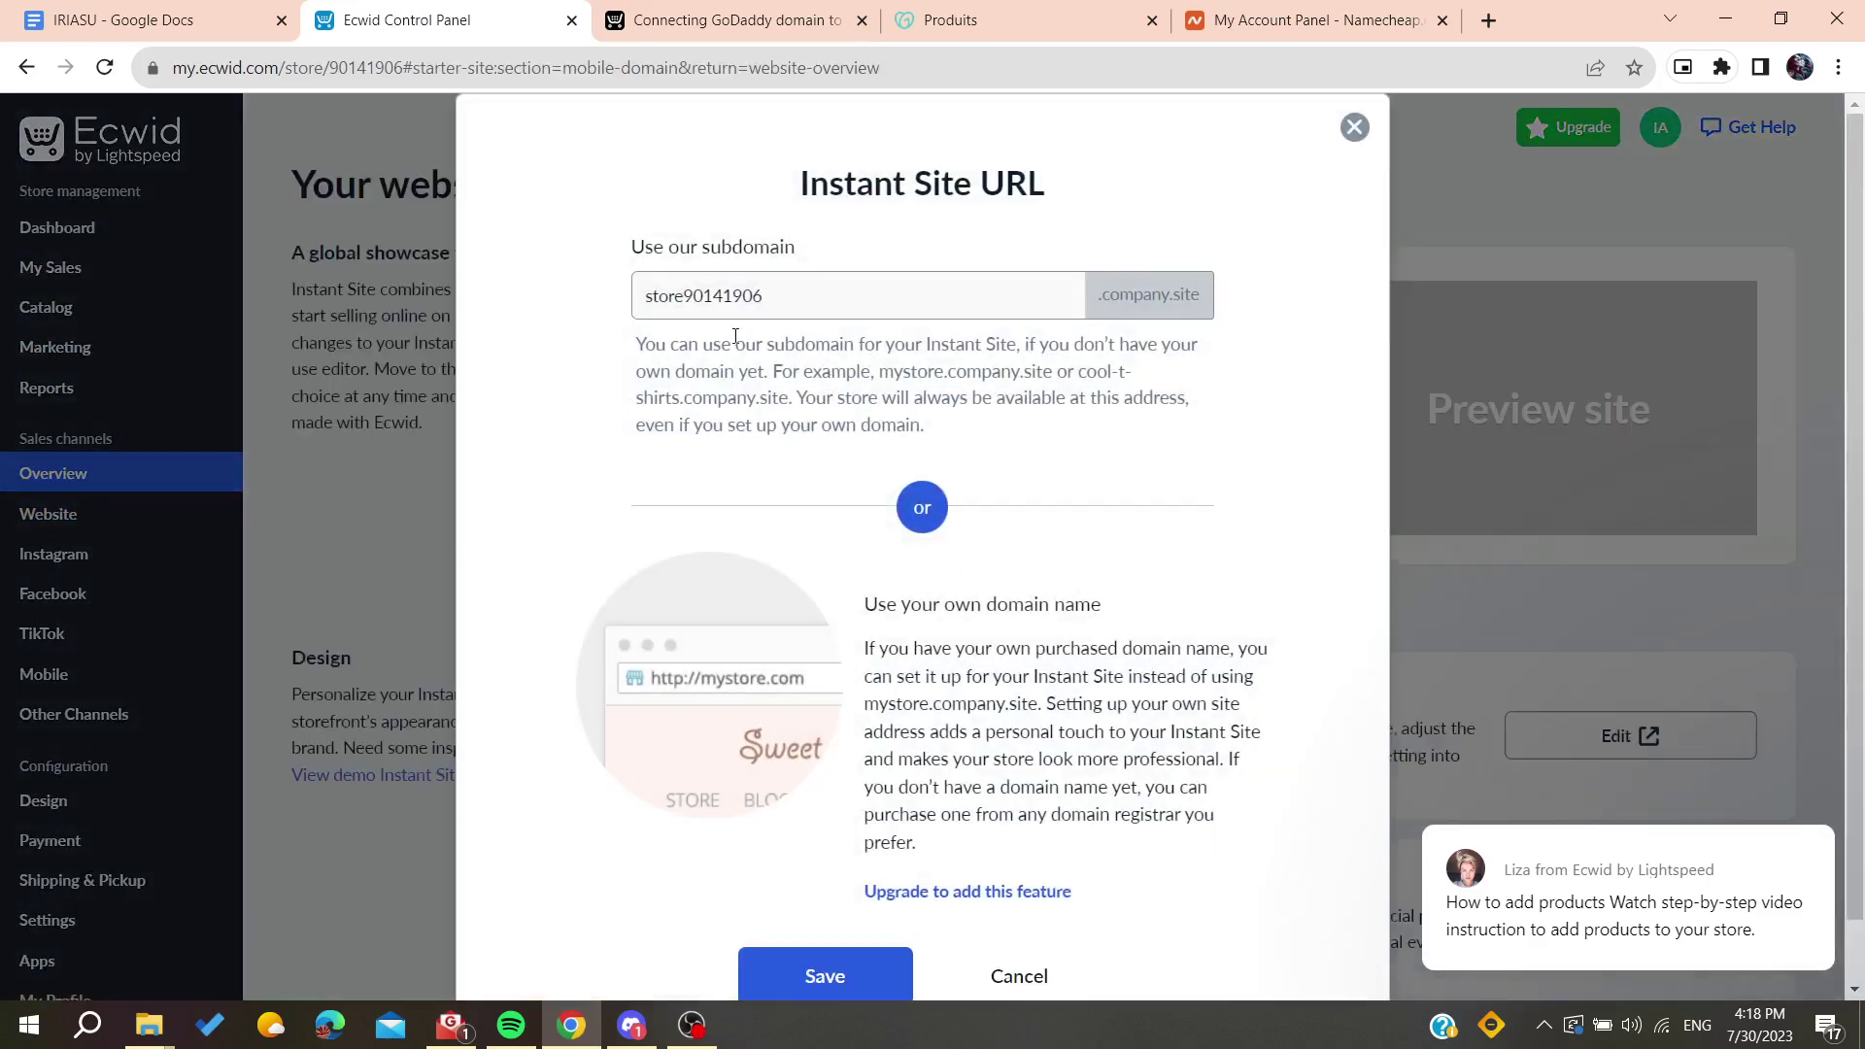
scroll(713, 379, "down", 1)
scroll(713, 379, "up", 1)
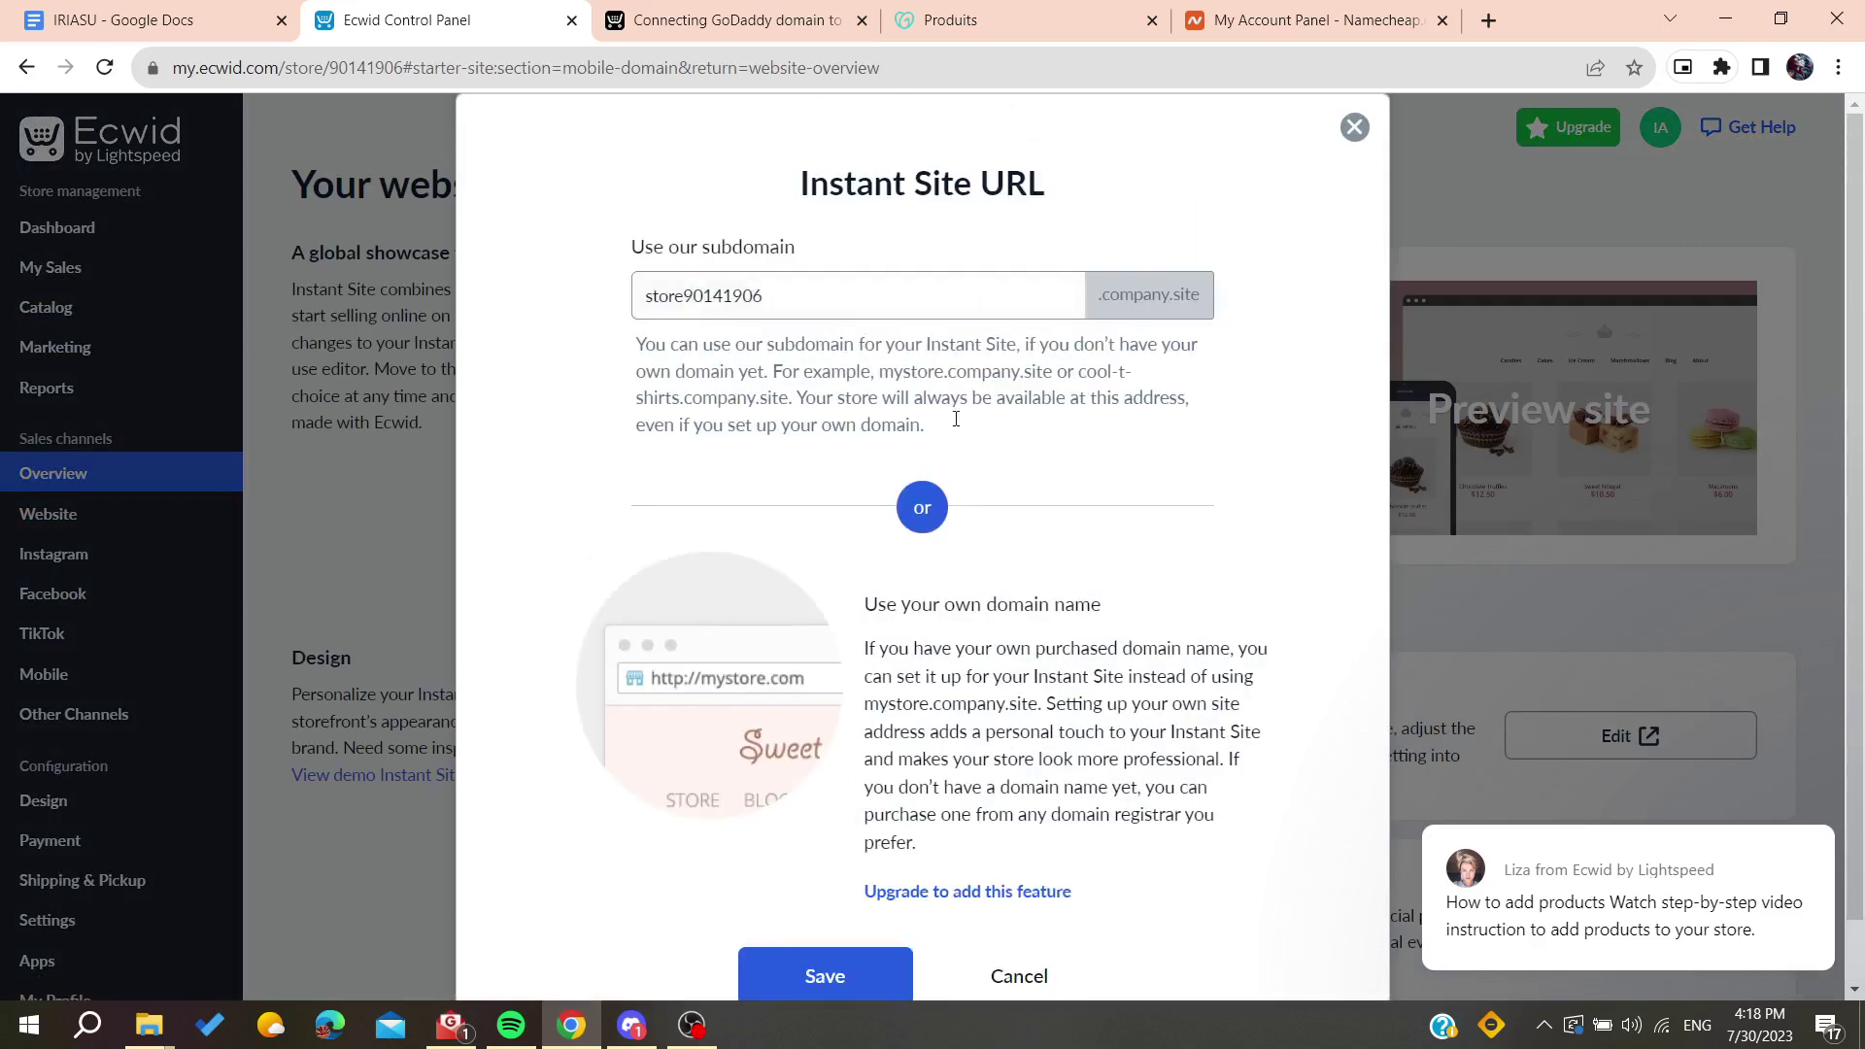
scroll(921, 506, "down", 1)
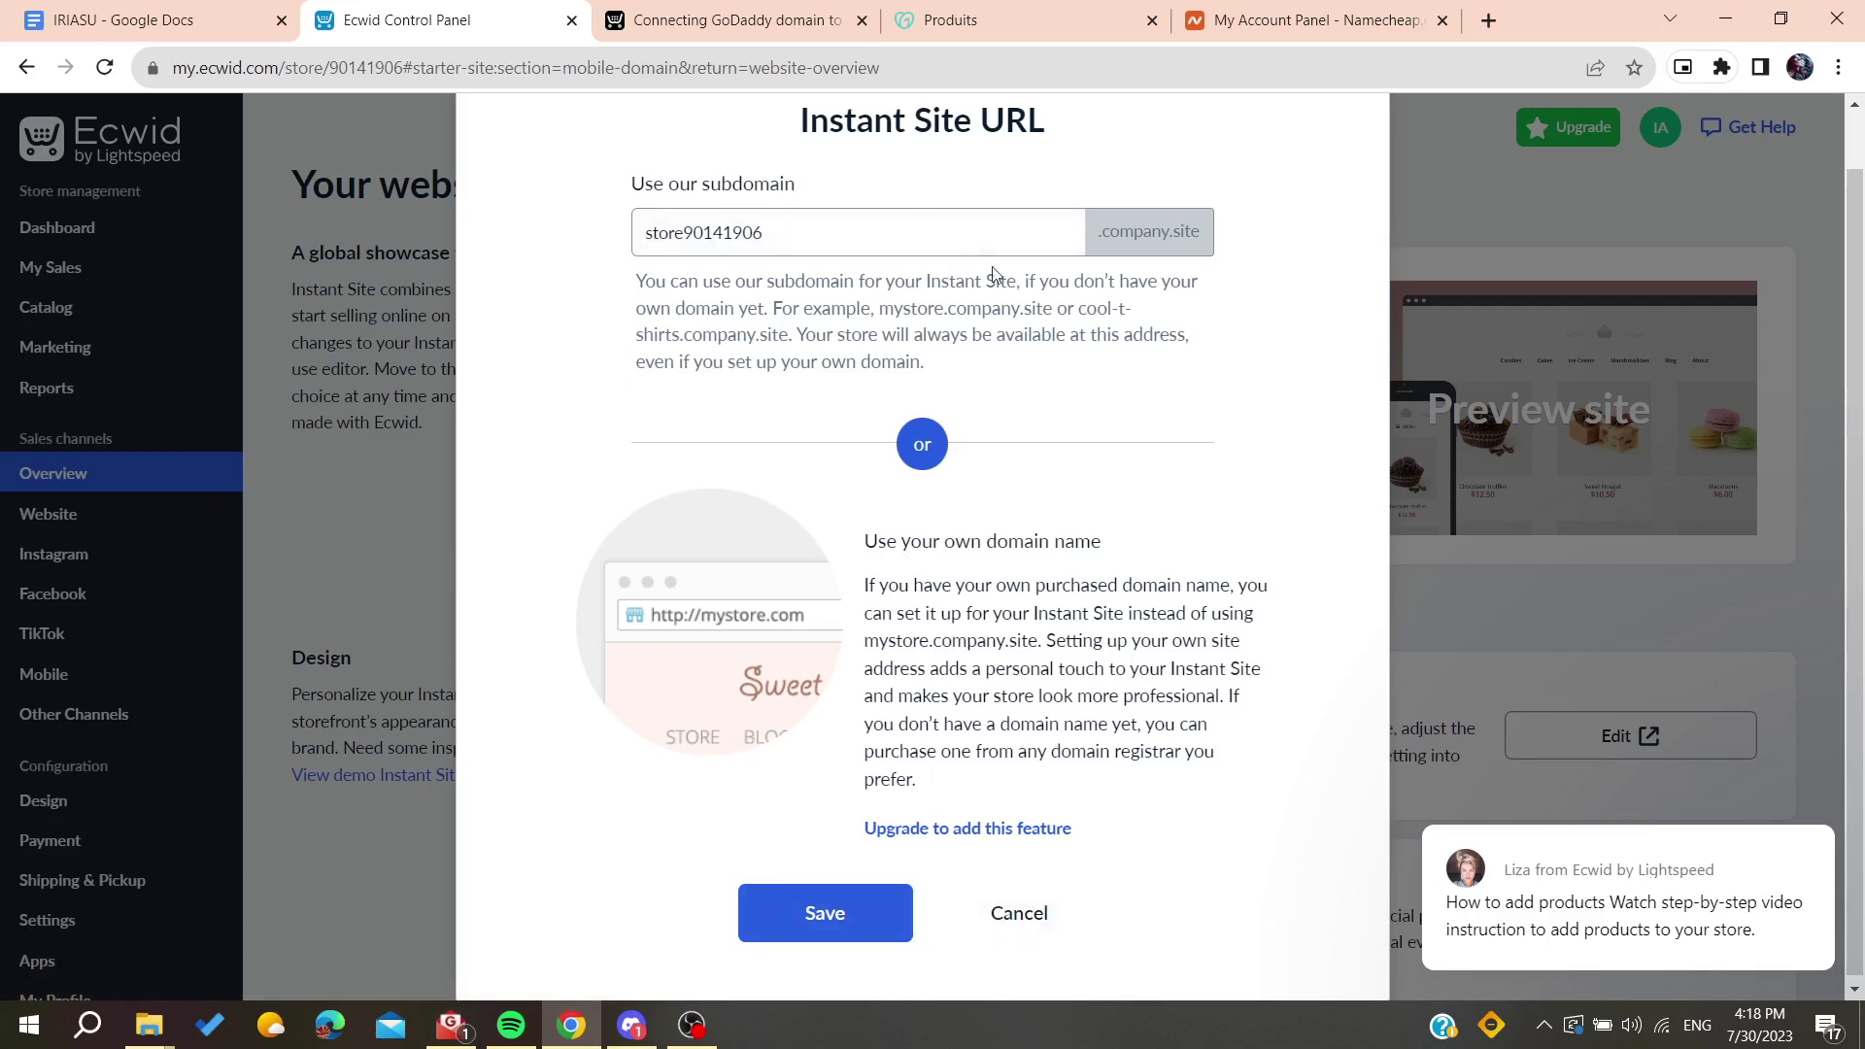
left_click(741, 12)
scroll(913, 784, "down", 1)
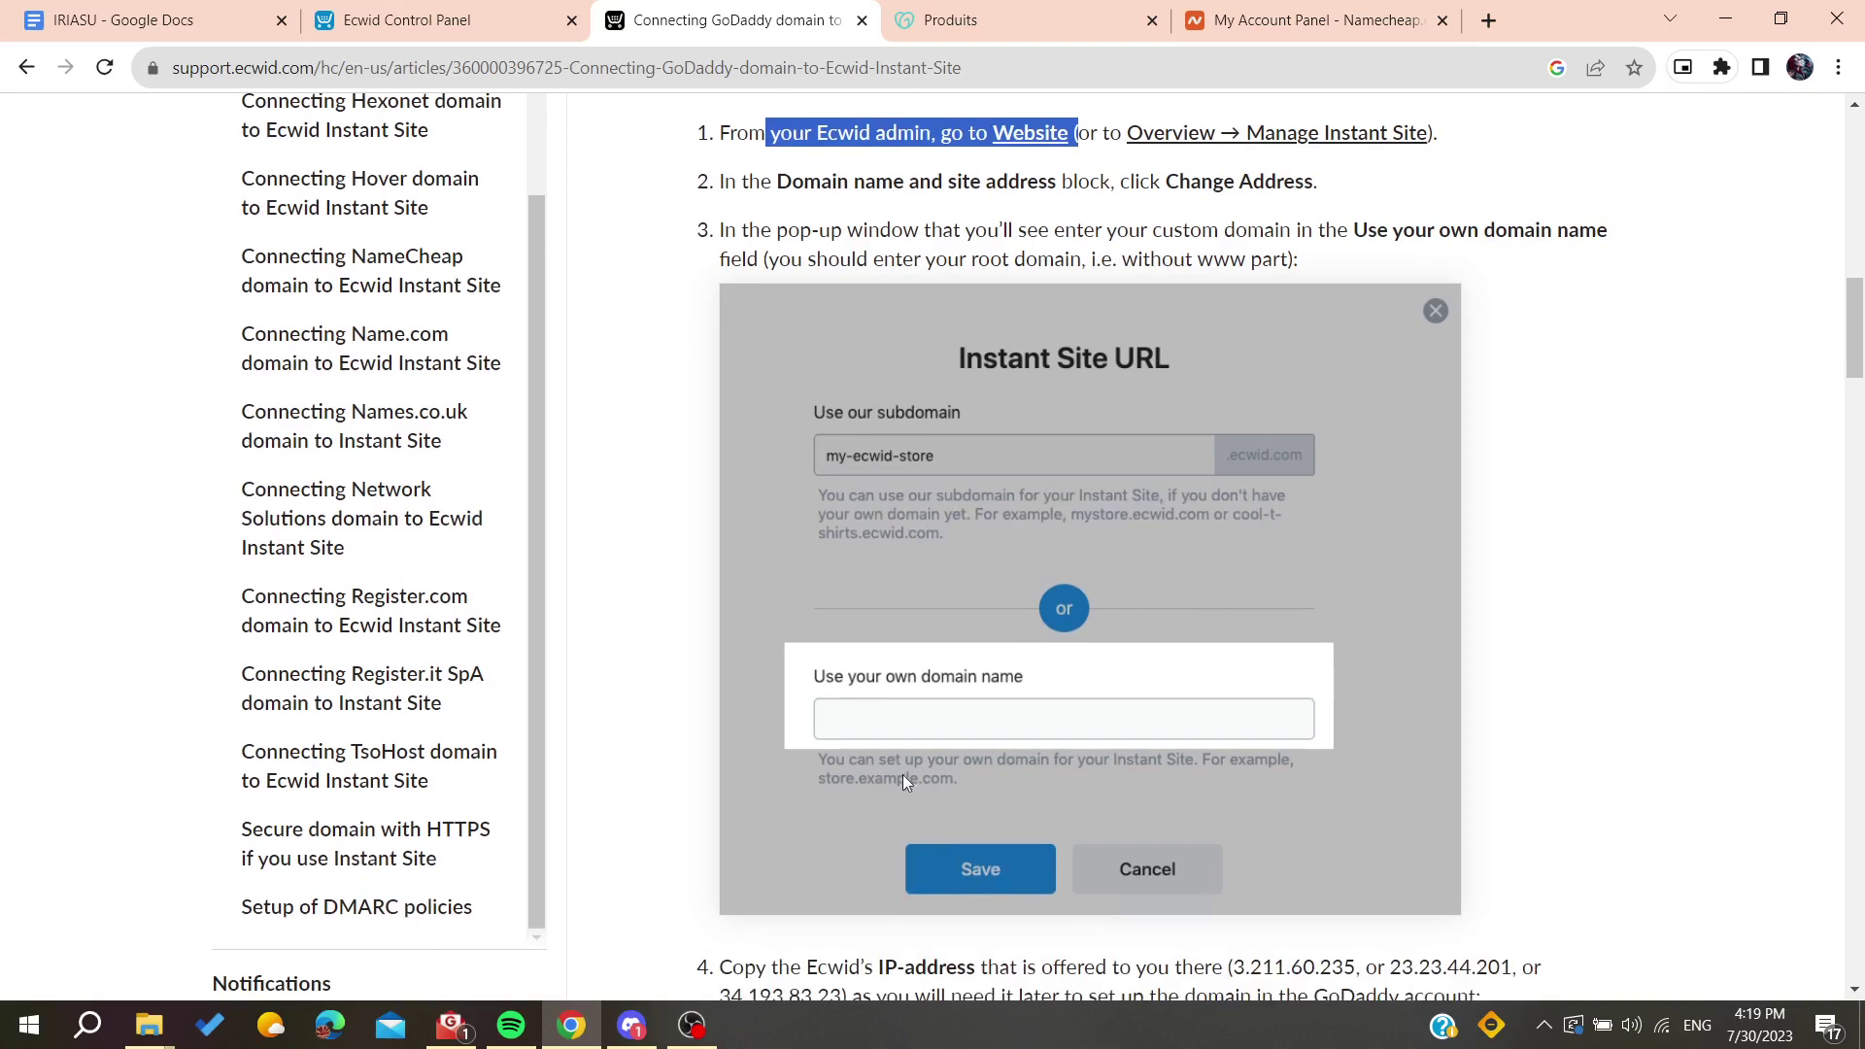
- Select Ecwid's IP address 34.193.83.23 in the article's step 4 for the A record
scroll(924, 901, "down", 8)
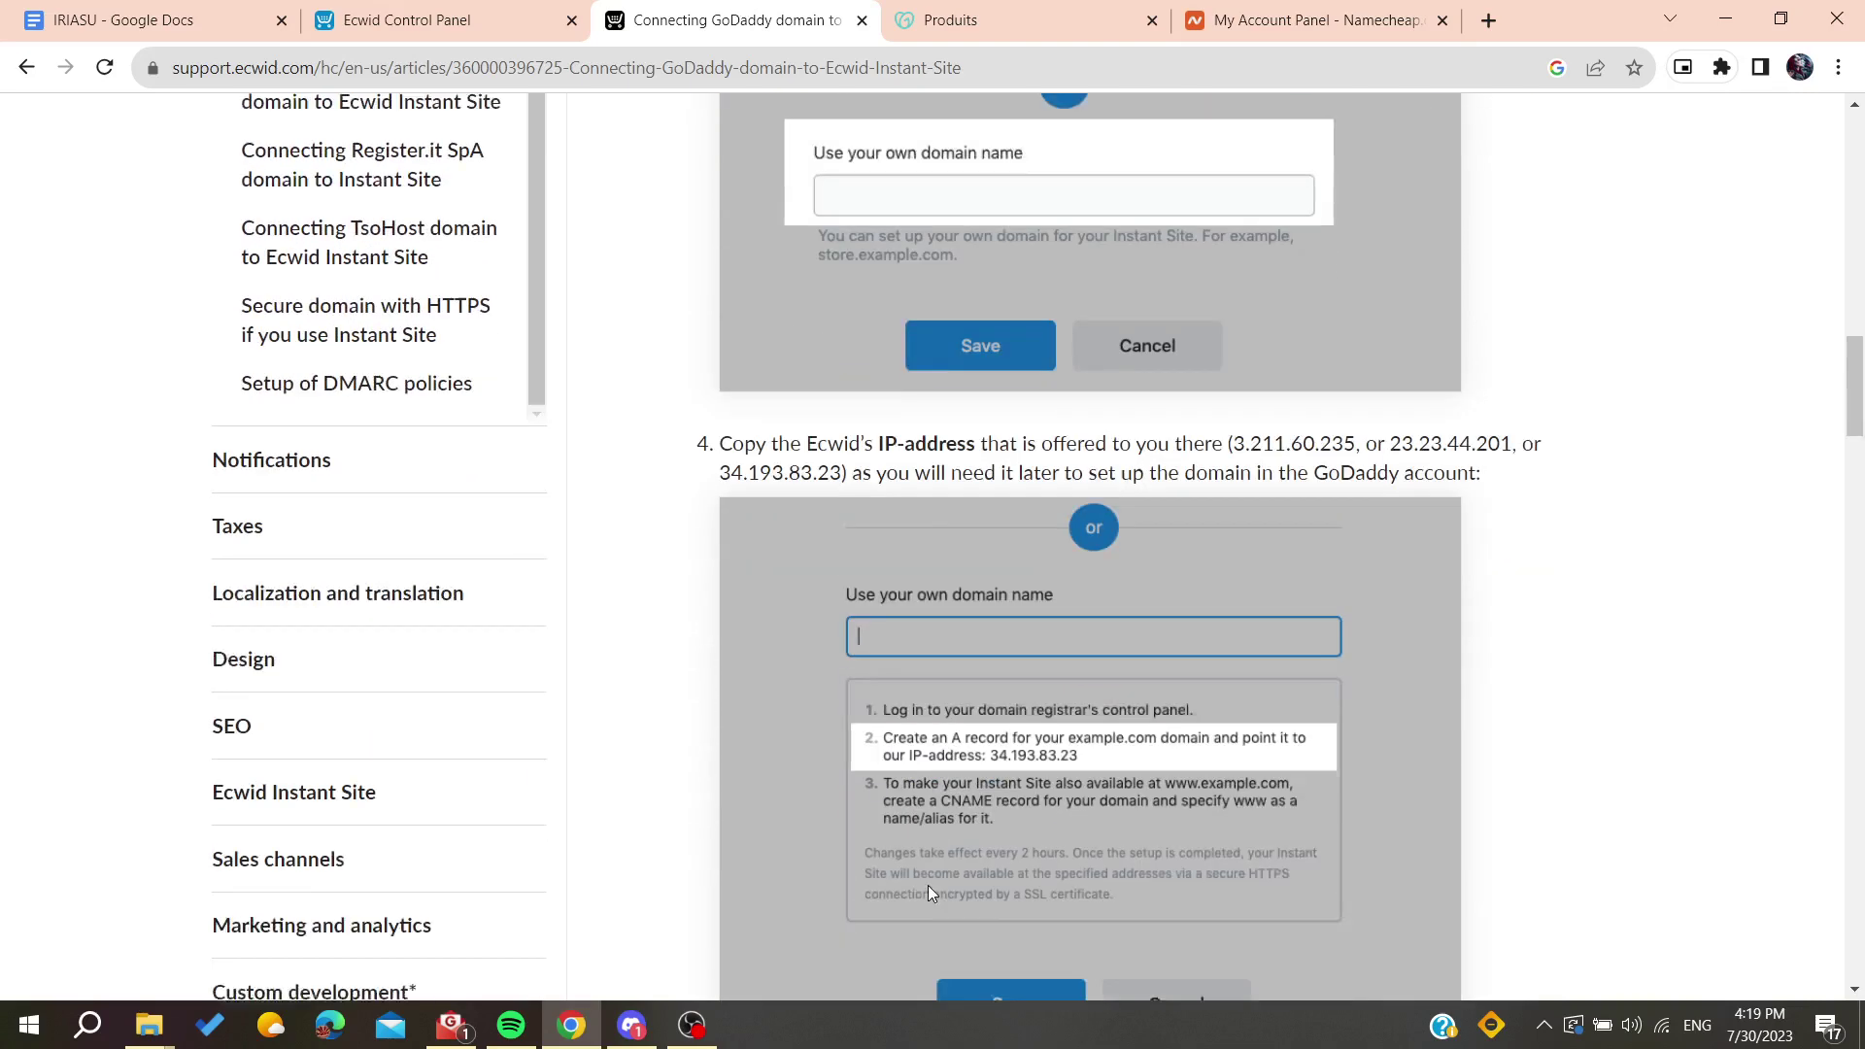
scroll(872, 470, "up", 1)
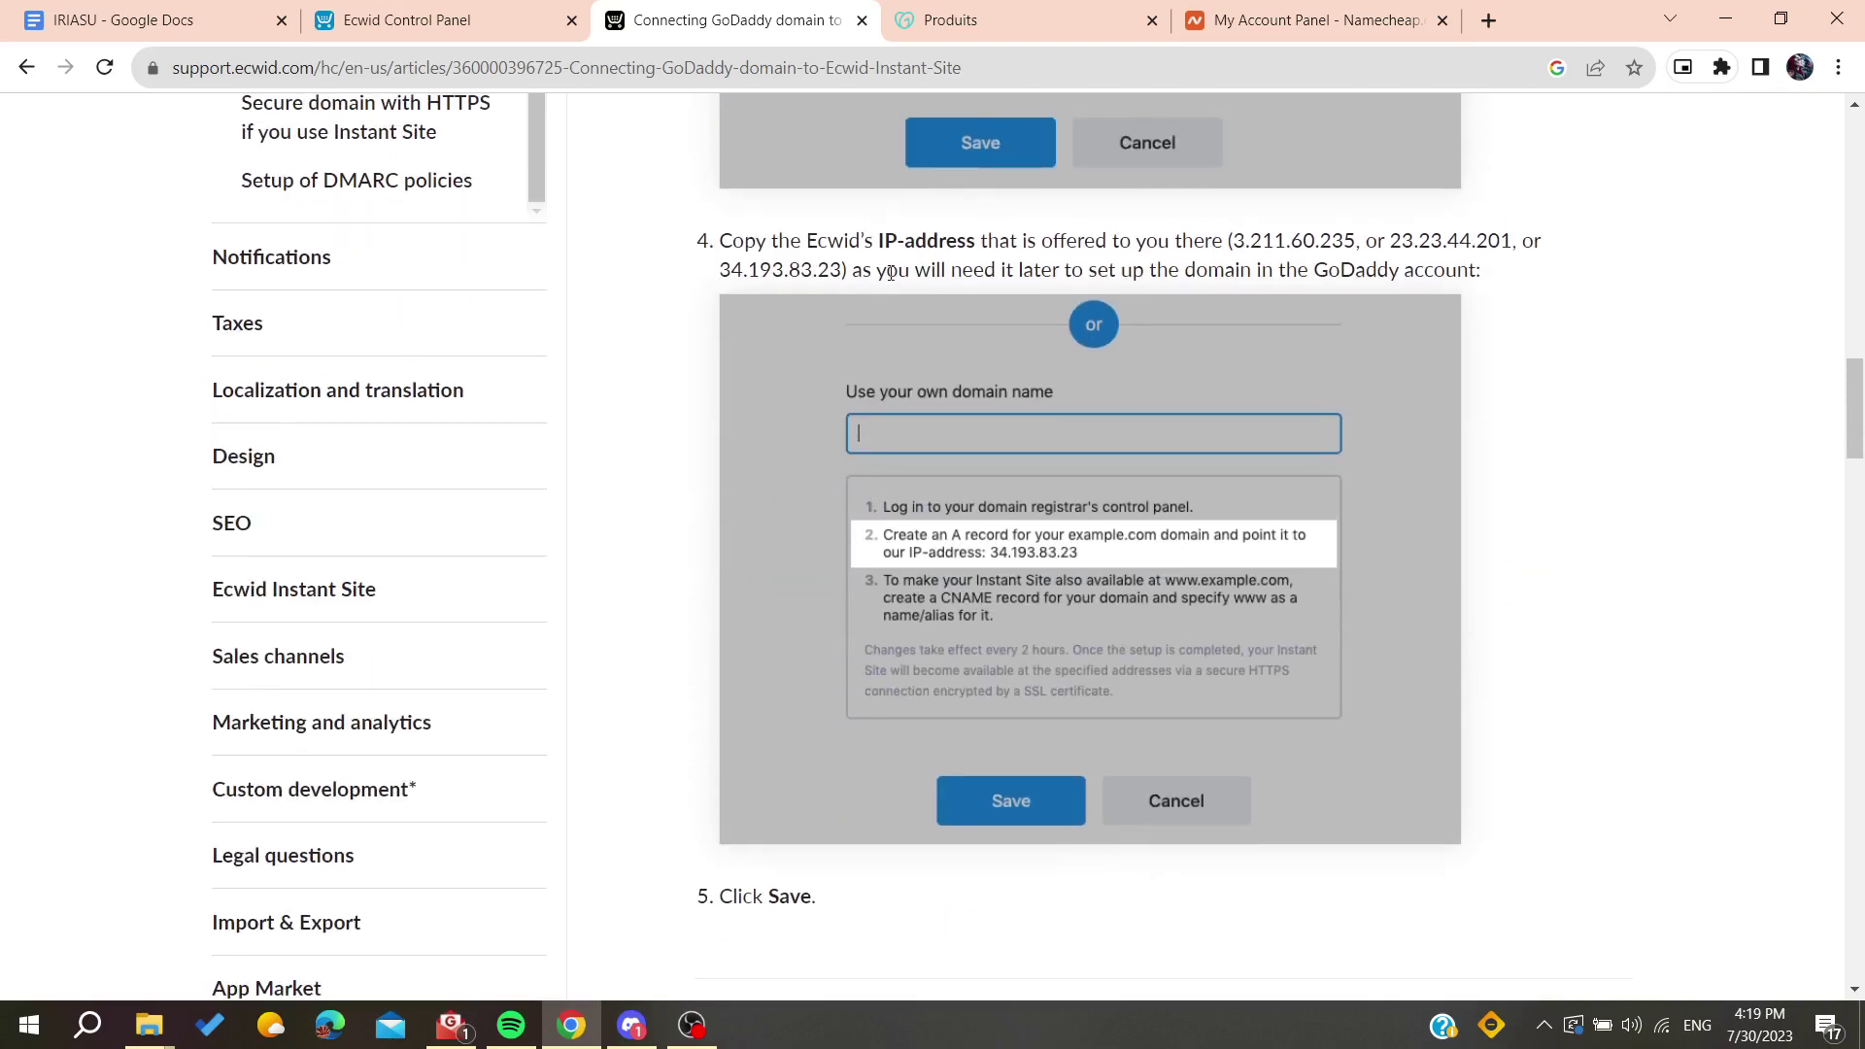
left_click_drag(879, 240, 1232, 239)
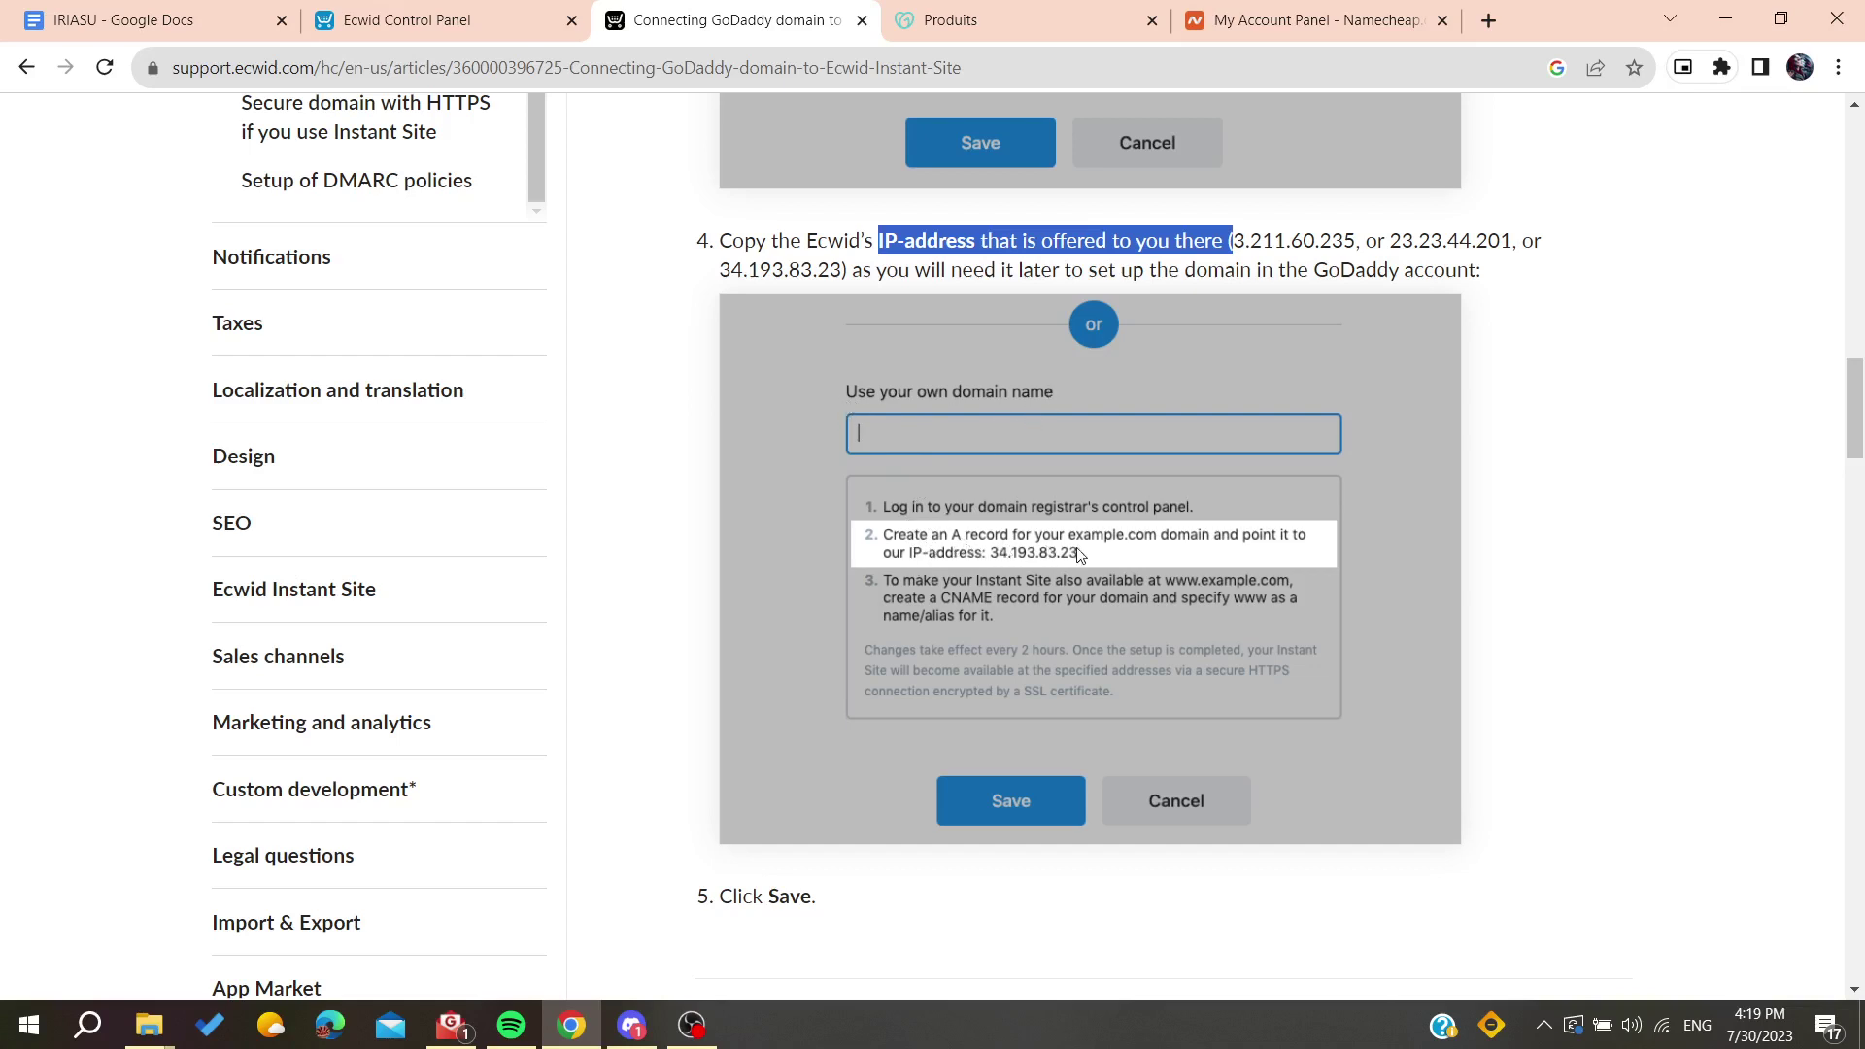
left_click(1005, 20)
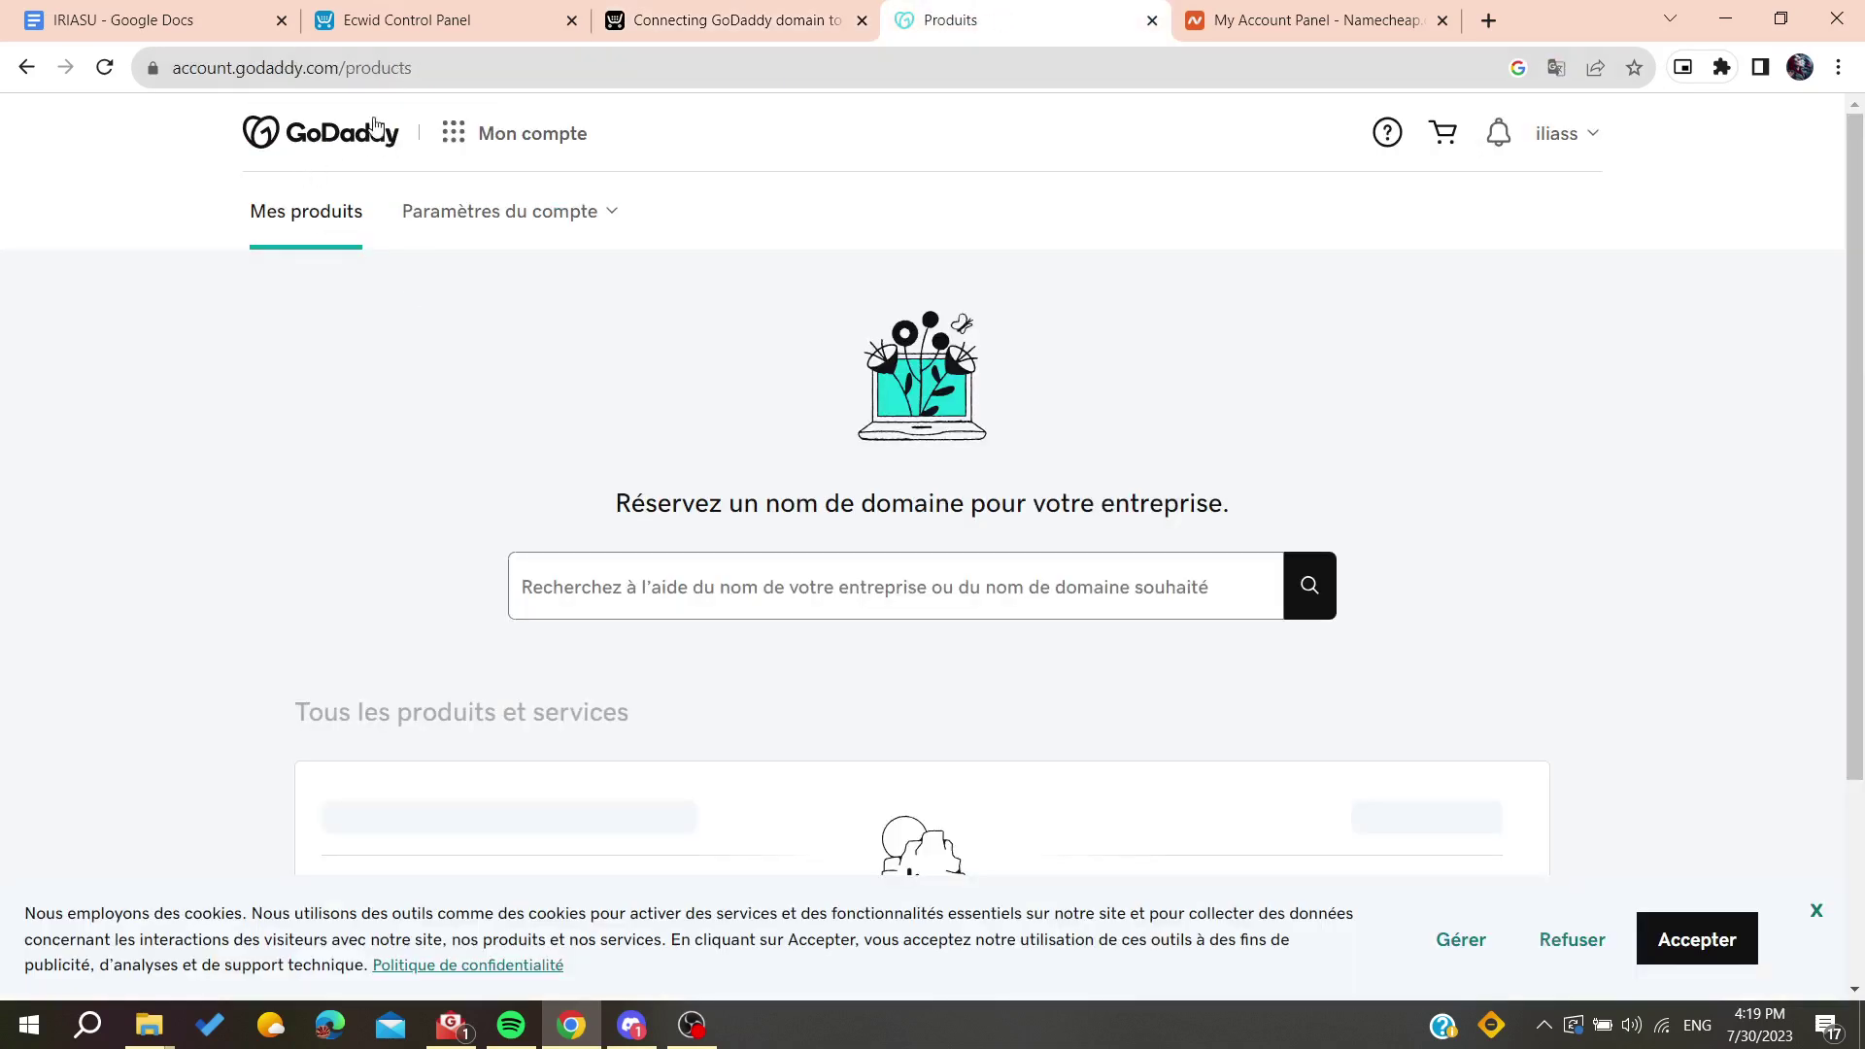
- Open Mes produits from the GoDaddy account menu and confirm no products exist yet
left_click(1560, 137)
left_click(755, 301)
left_click(1558, 134)
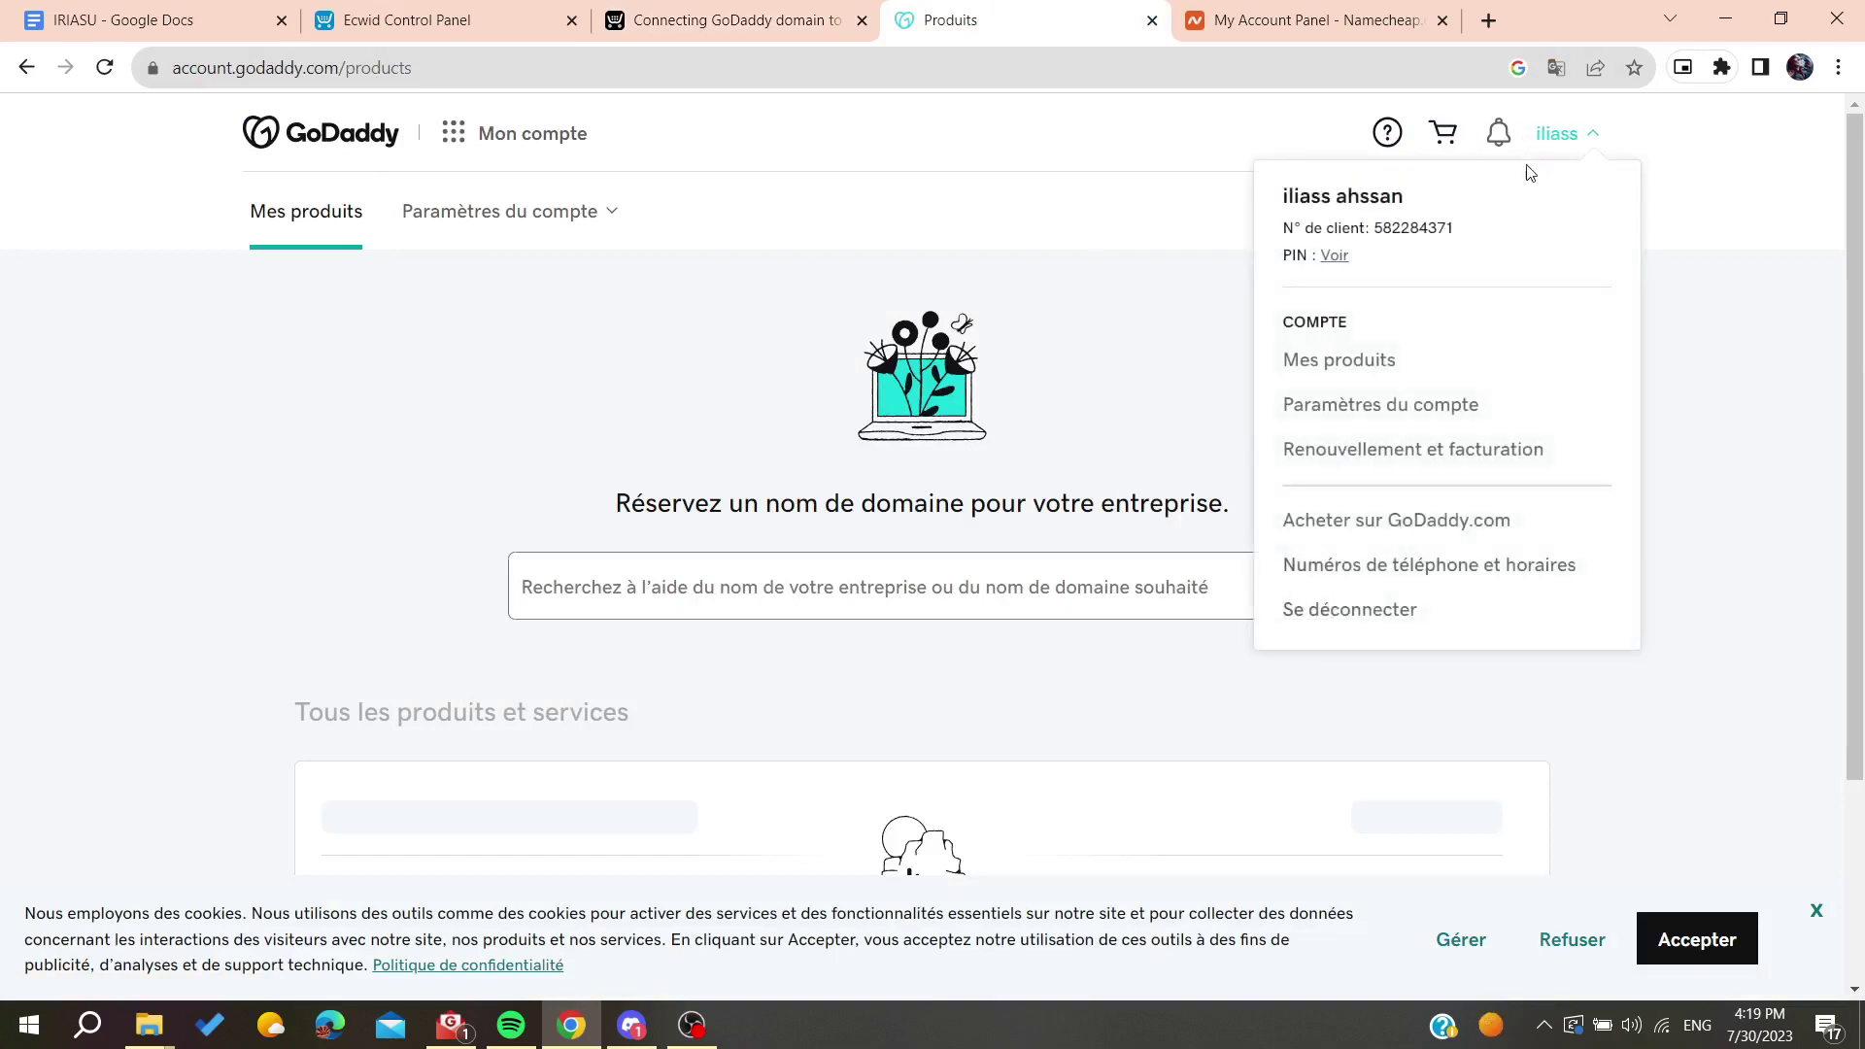
left_click(1355, 362)
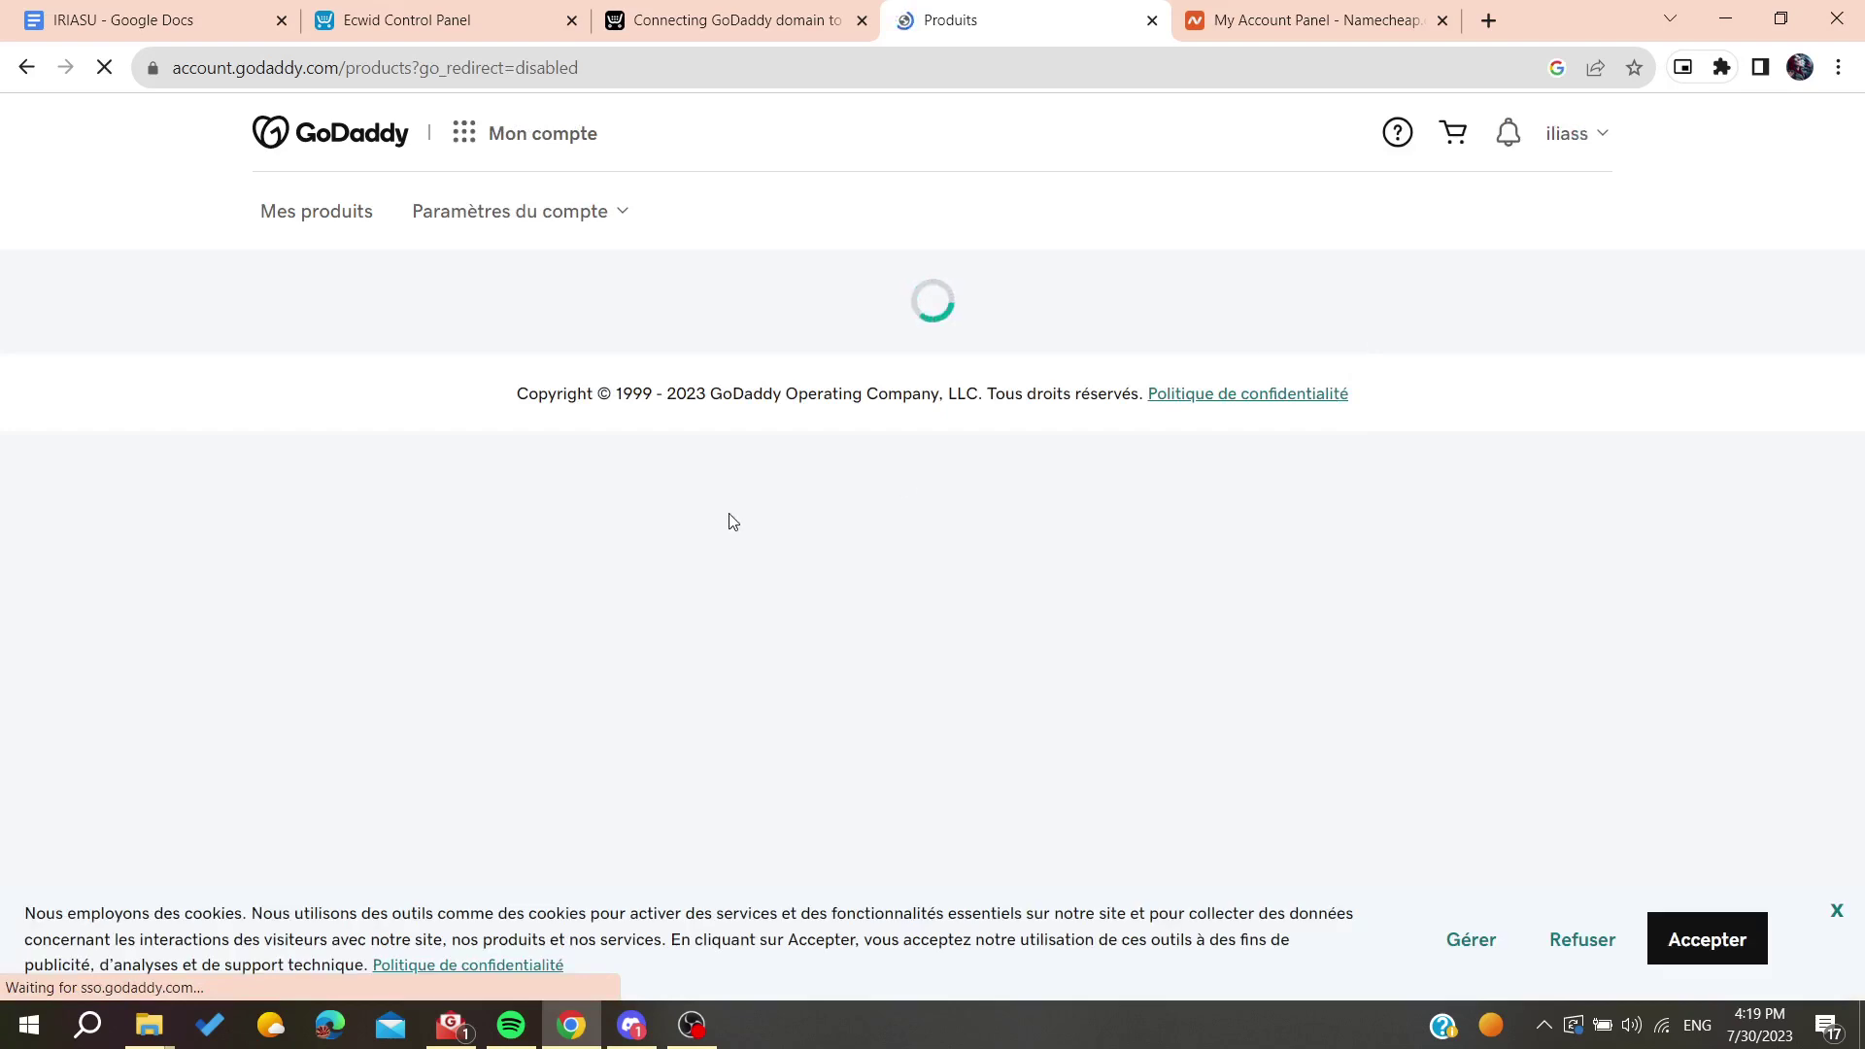
scroll(611, 559, "down", 3)
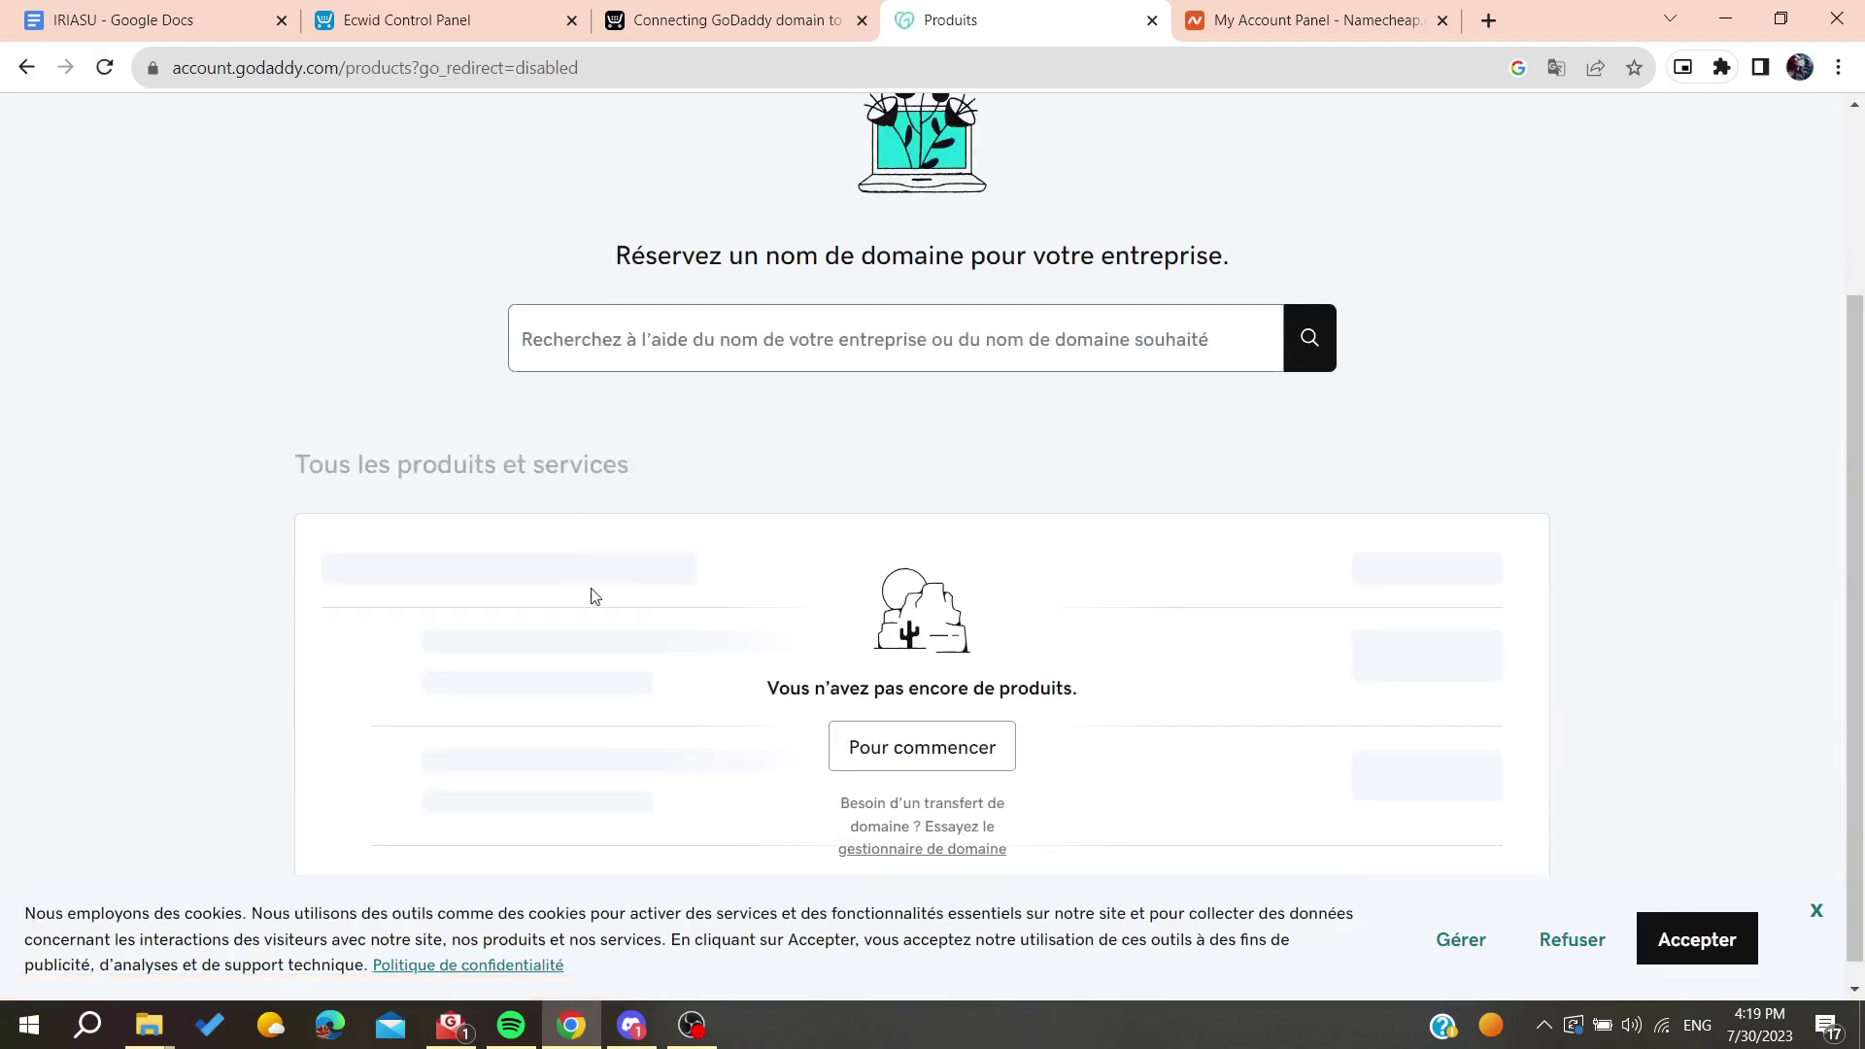
left_click(1282, 19)
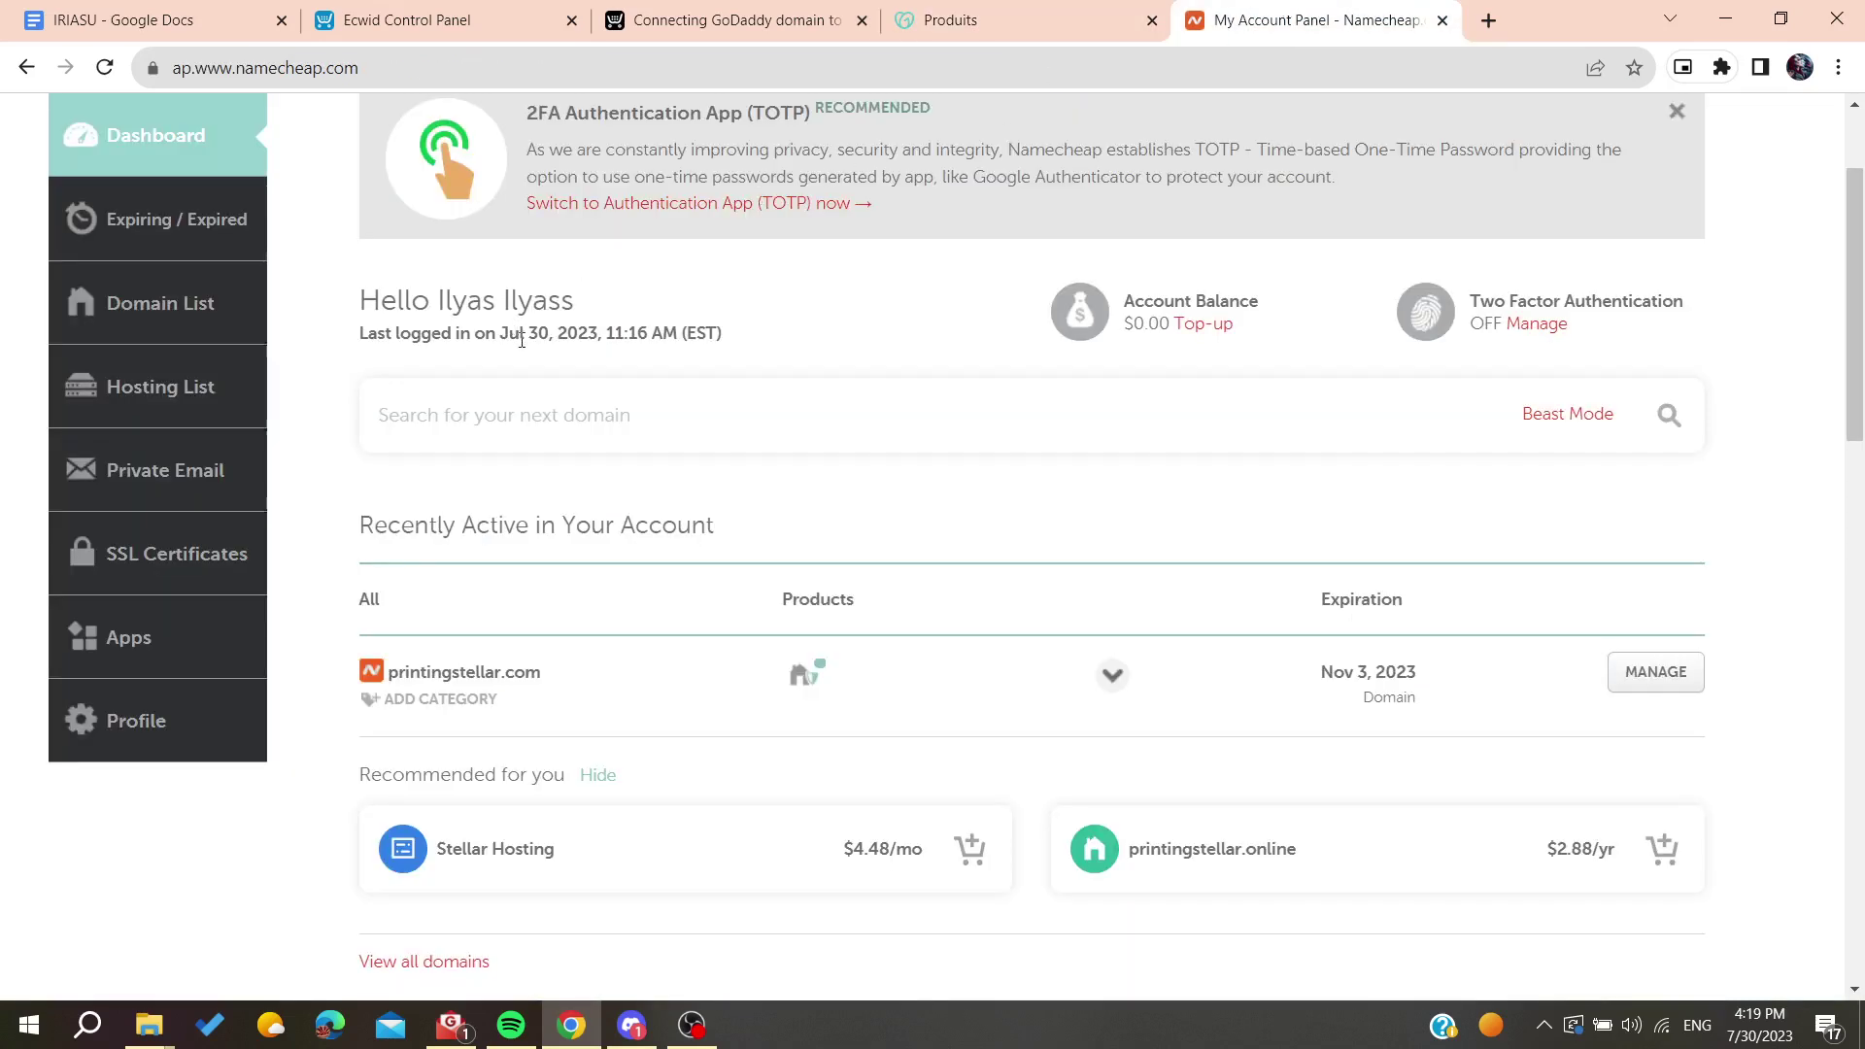
- Open printingstellar.com via MANAGE in Namecheap, then return to the article's A-record steps (Host @, TTL 1 hour)
scroll(592, 641, "down", 1)
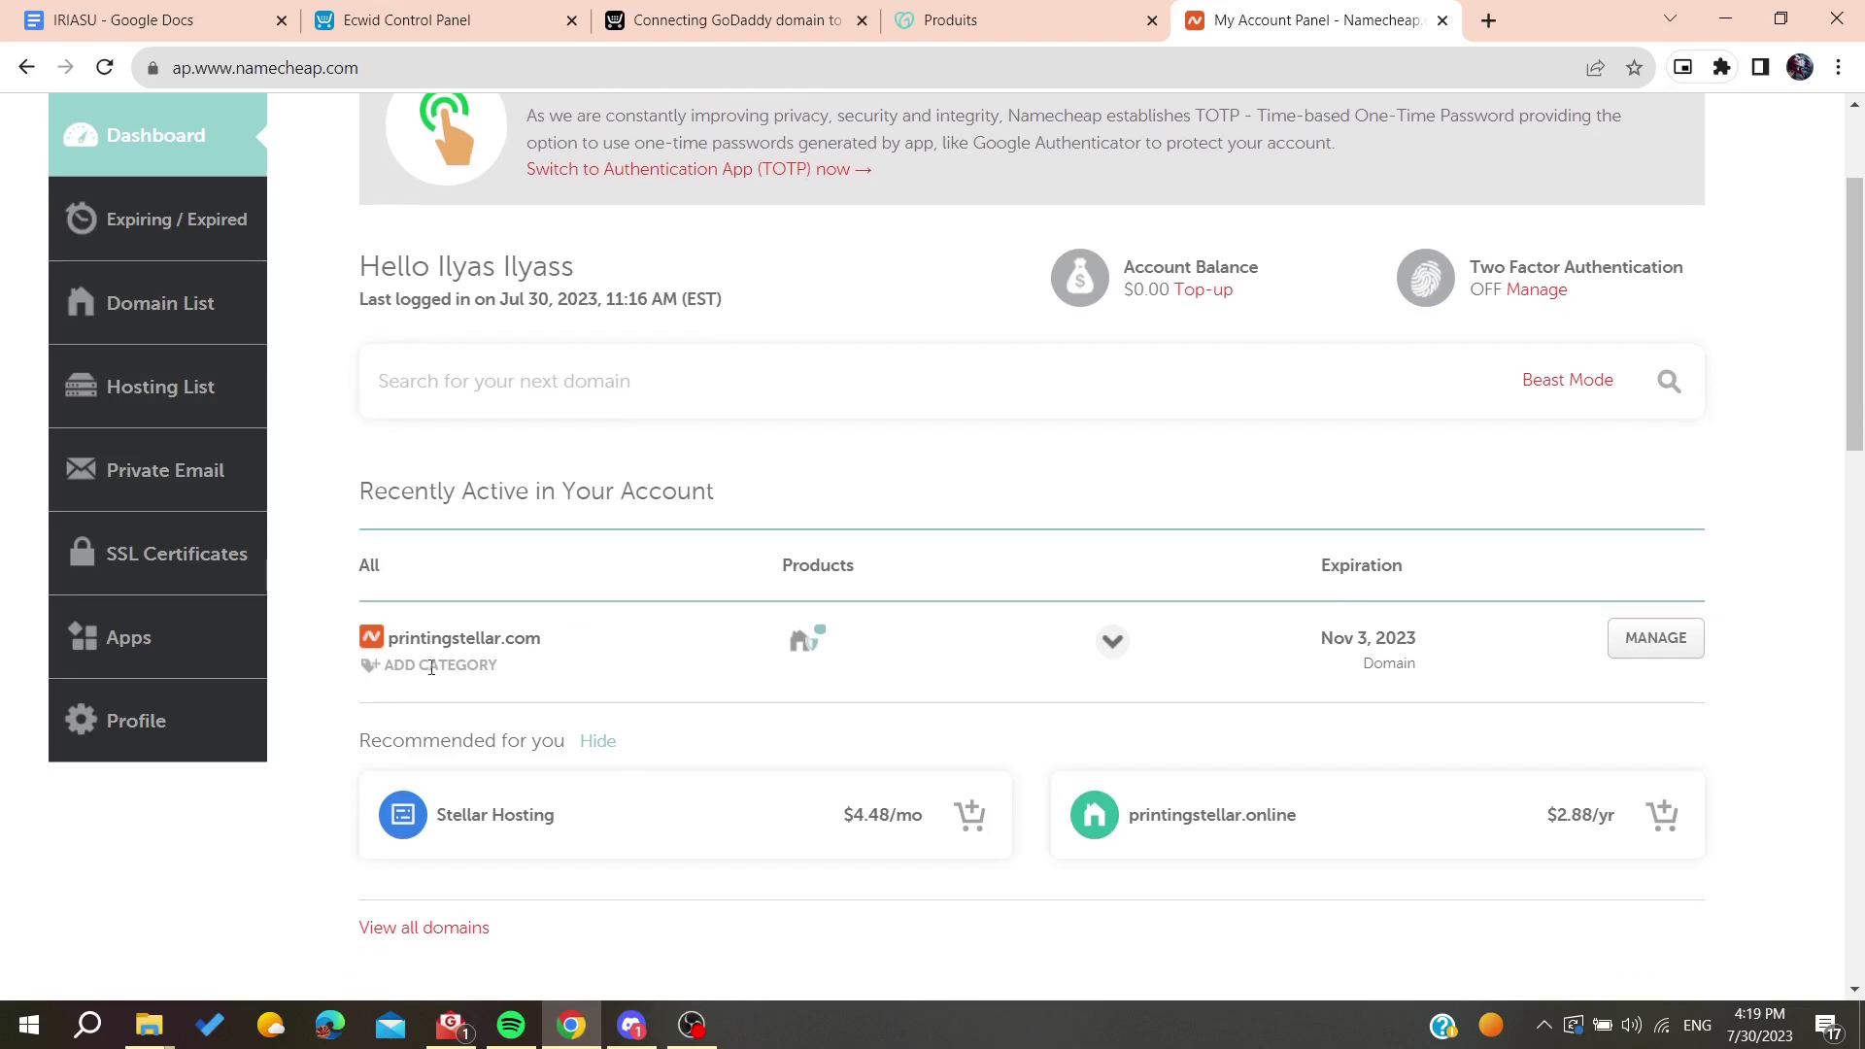
left_click(1682, 650)
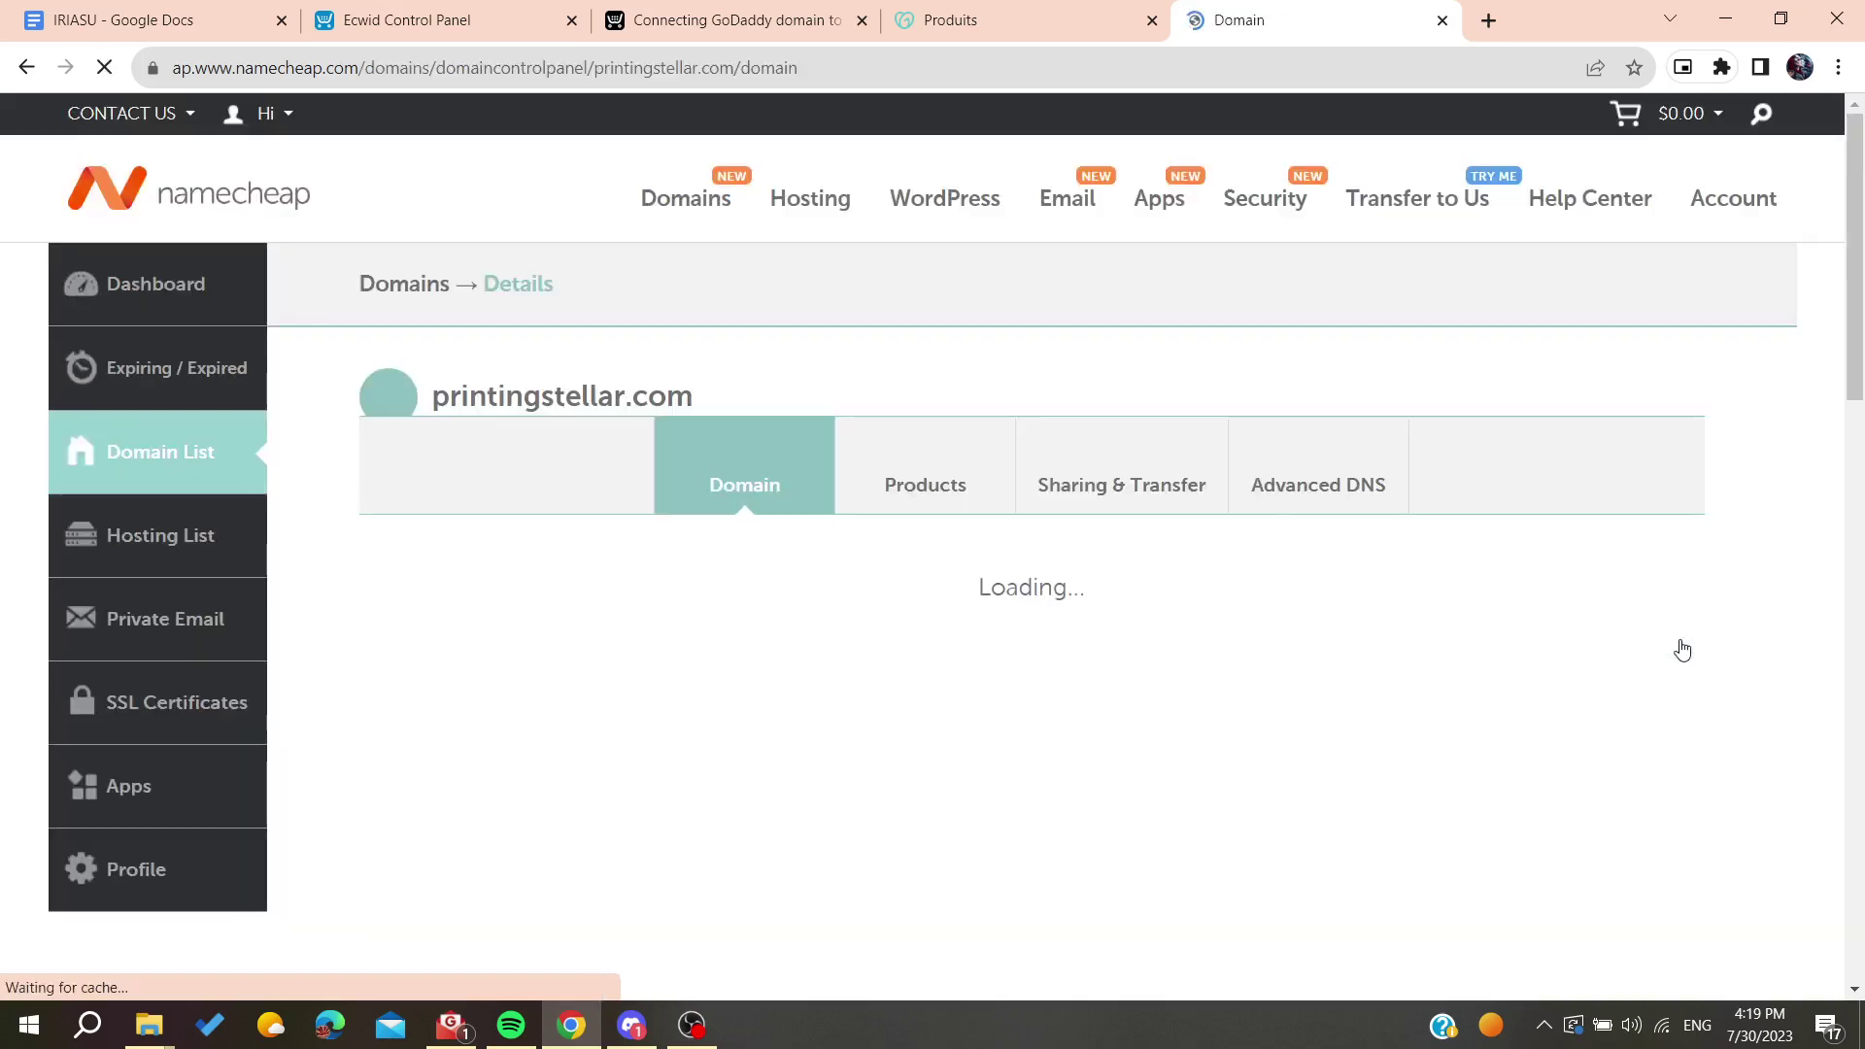
scroll(610, 442, "down", 4)
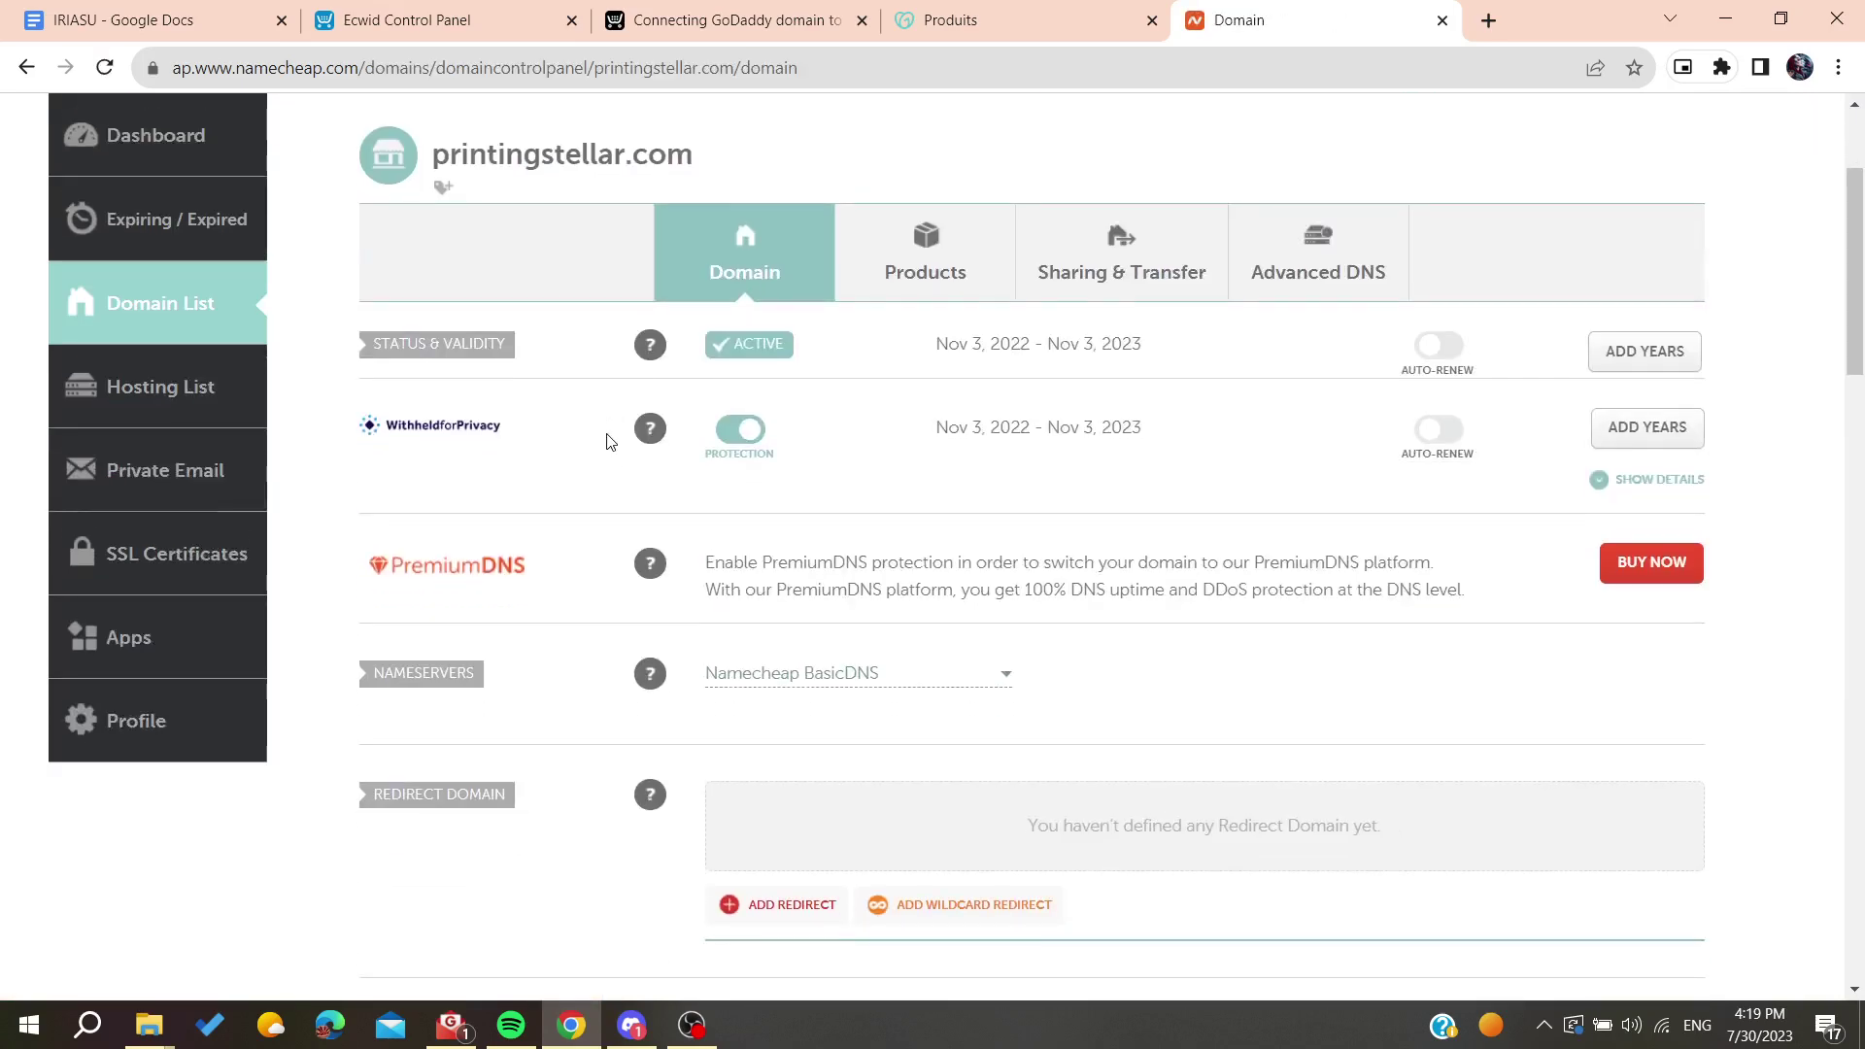
scroll(610, 442, "up", 5)
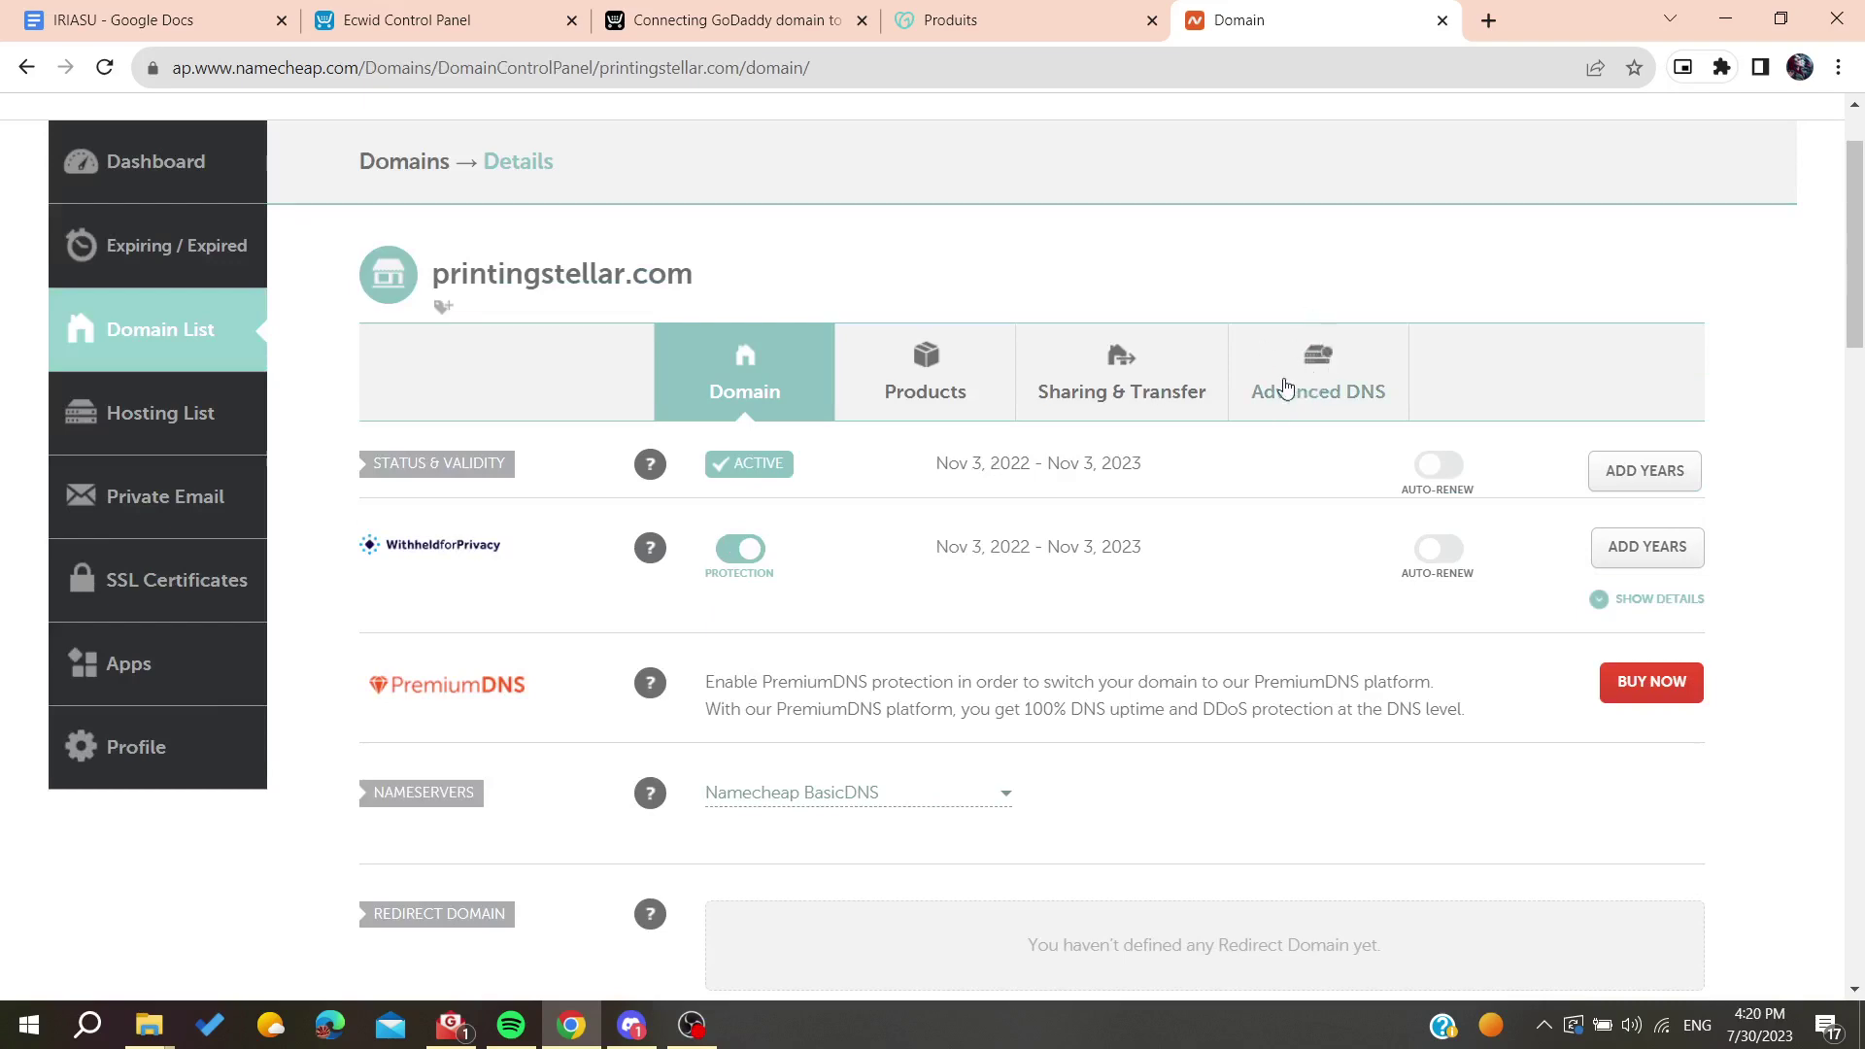
left_click(624, 9)
scroll(1081, 644, "down", 15)
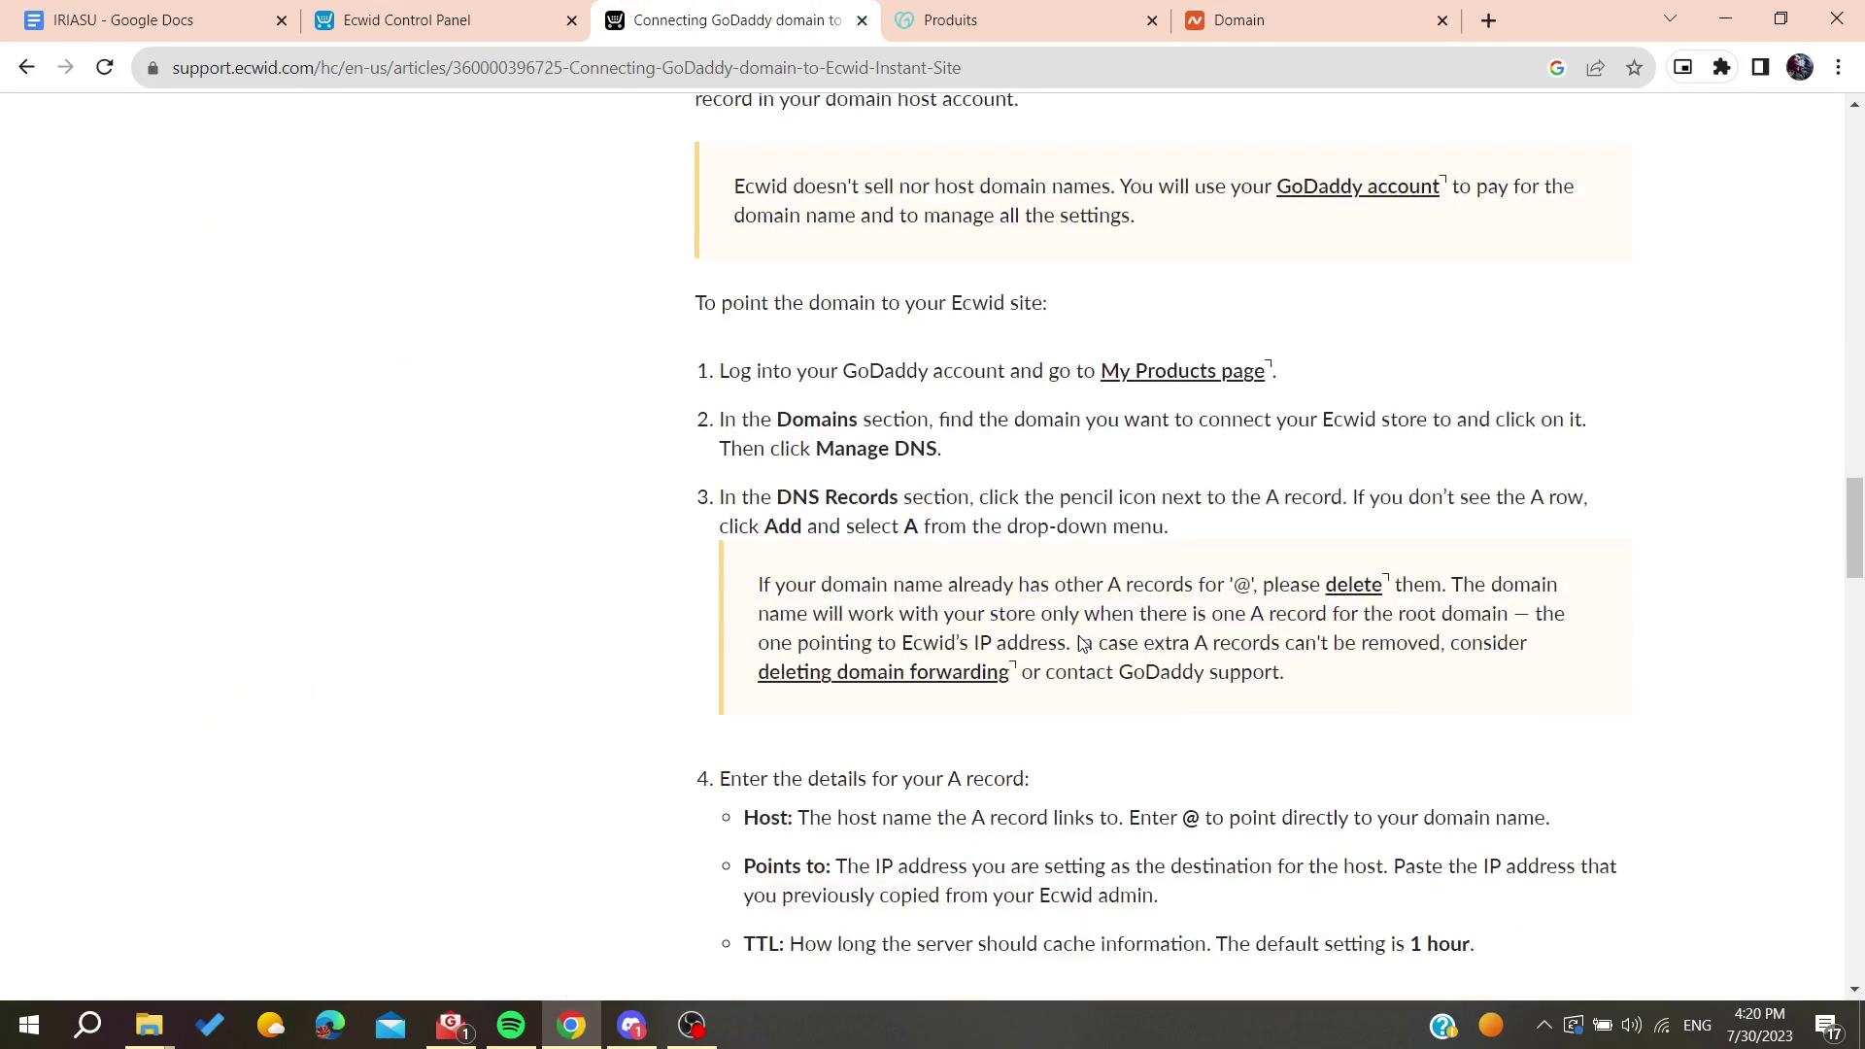
- Review the article's DNS steps through CNAME www → @, then open printingstellar.com's Advanced DNS
scroll(1081, 644, "up", 5)
left_click_drag(777, 442, 947, 458)
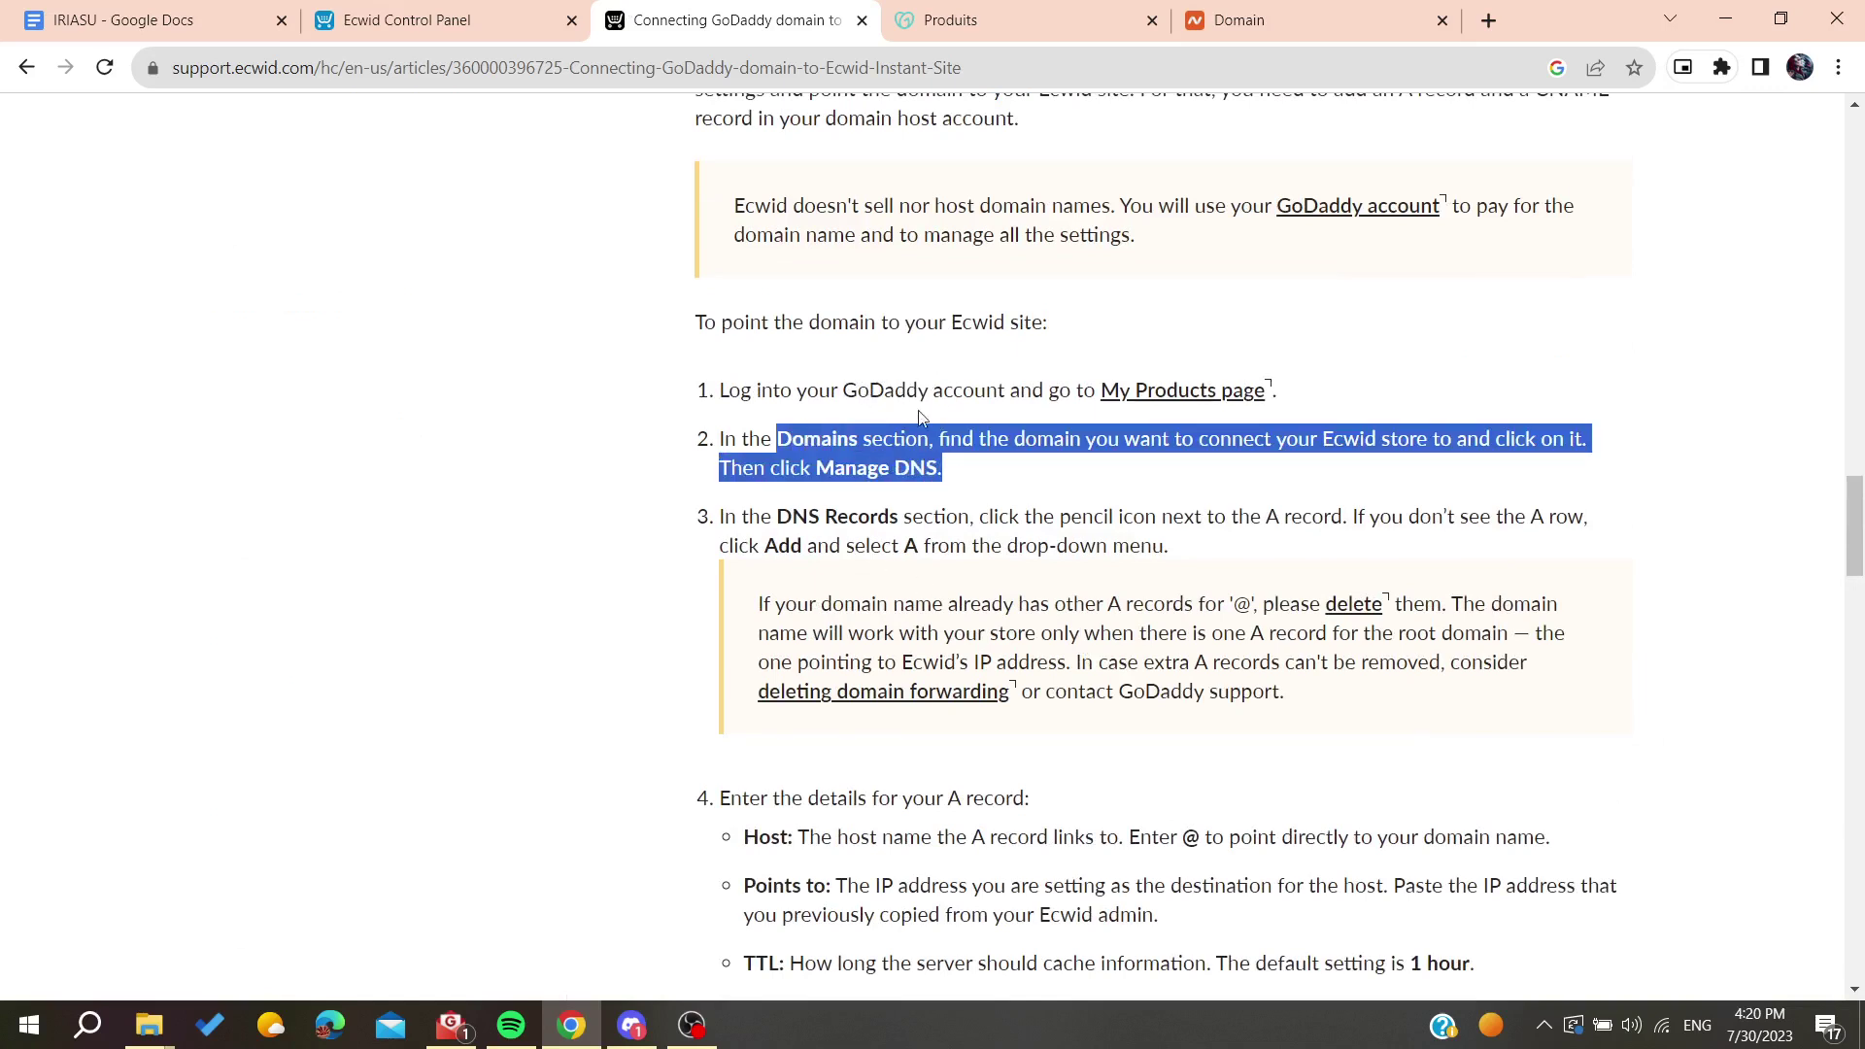
left_click(768, 444)
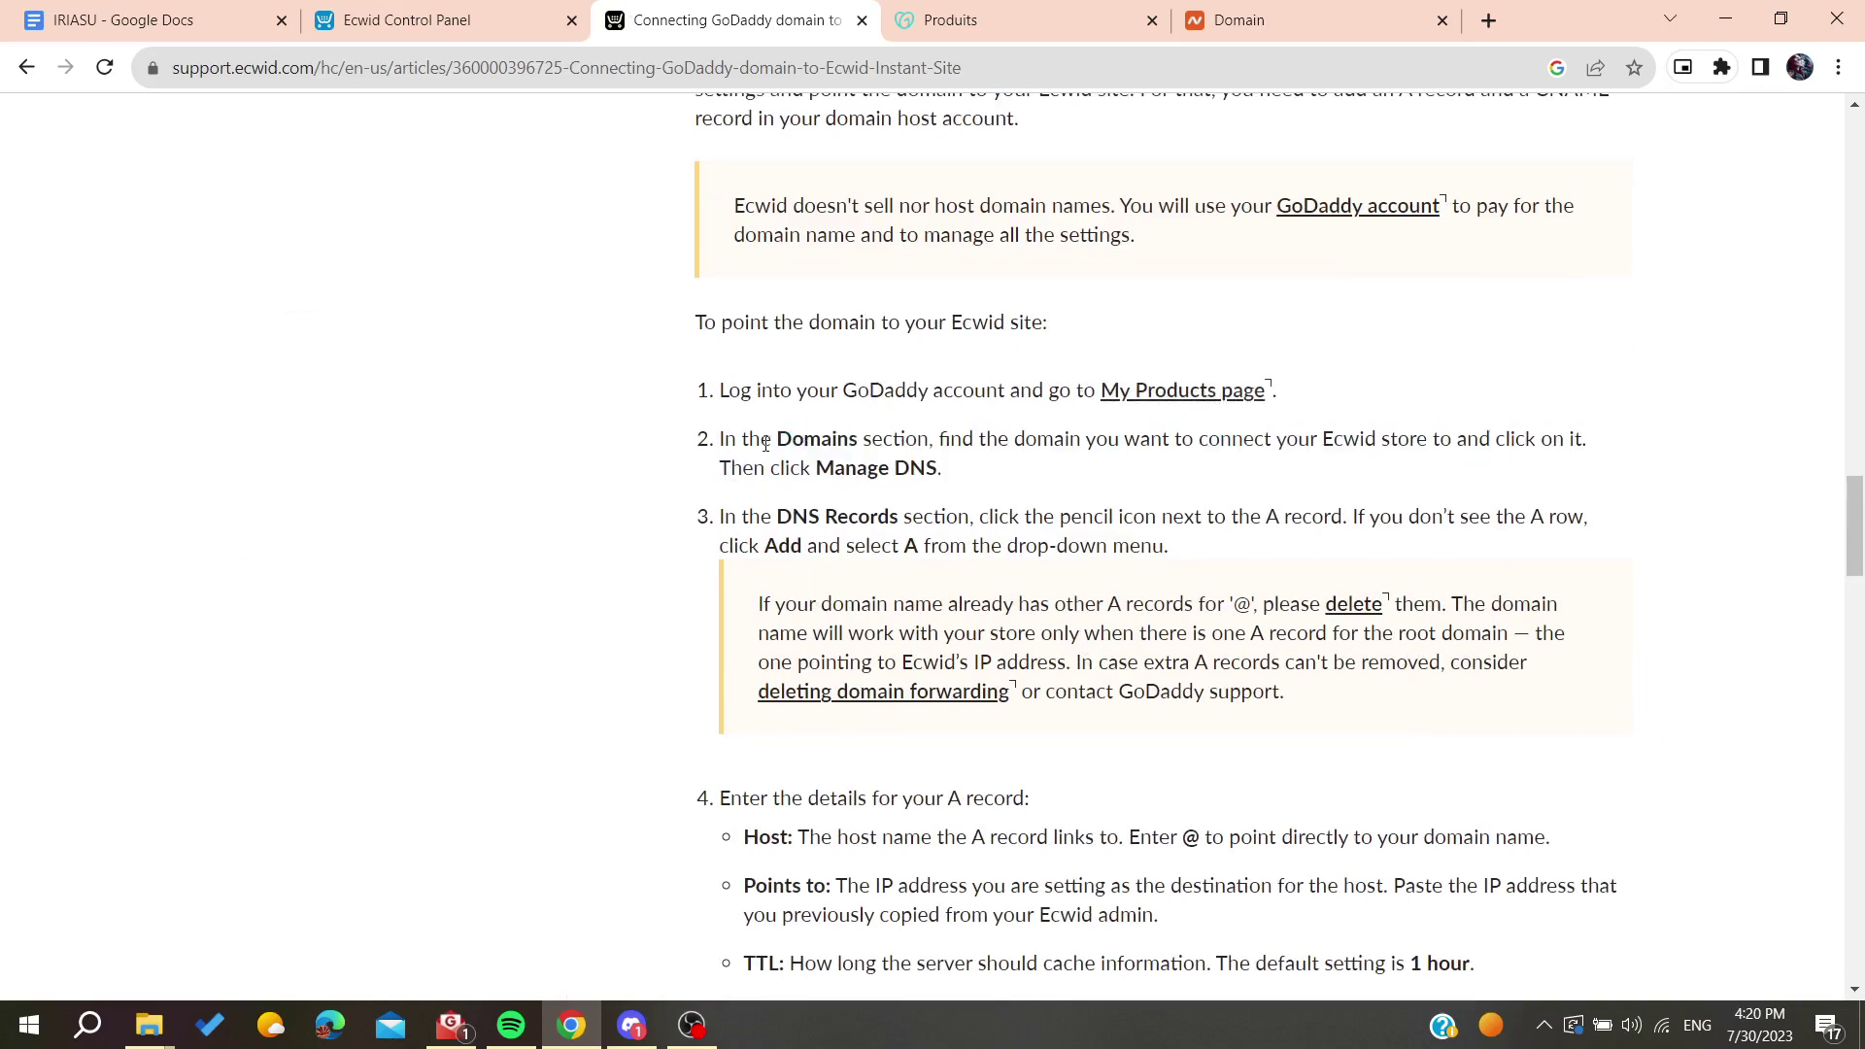
left_click_drag(809, 446, 943, 476)
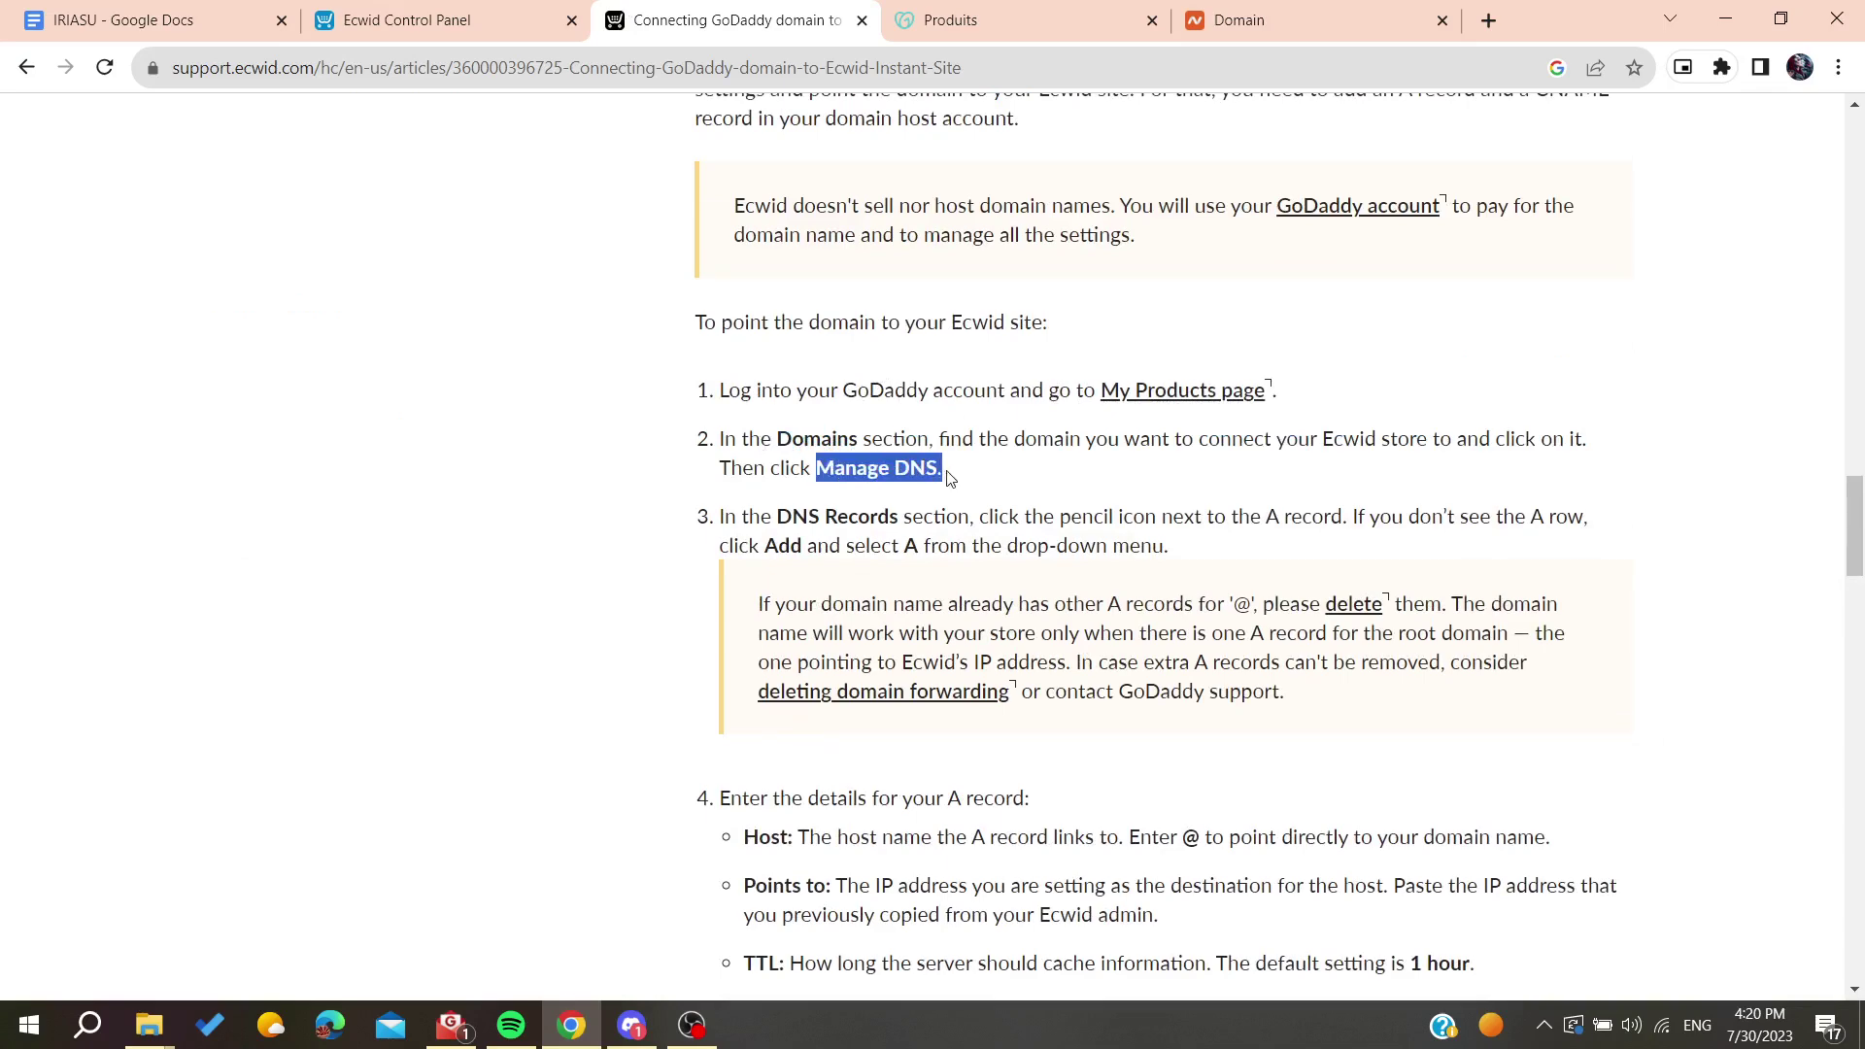
scroll(952, 476, "down", 2)
scroll(951, 473, "down", 8)
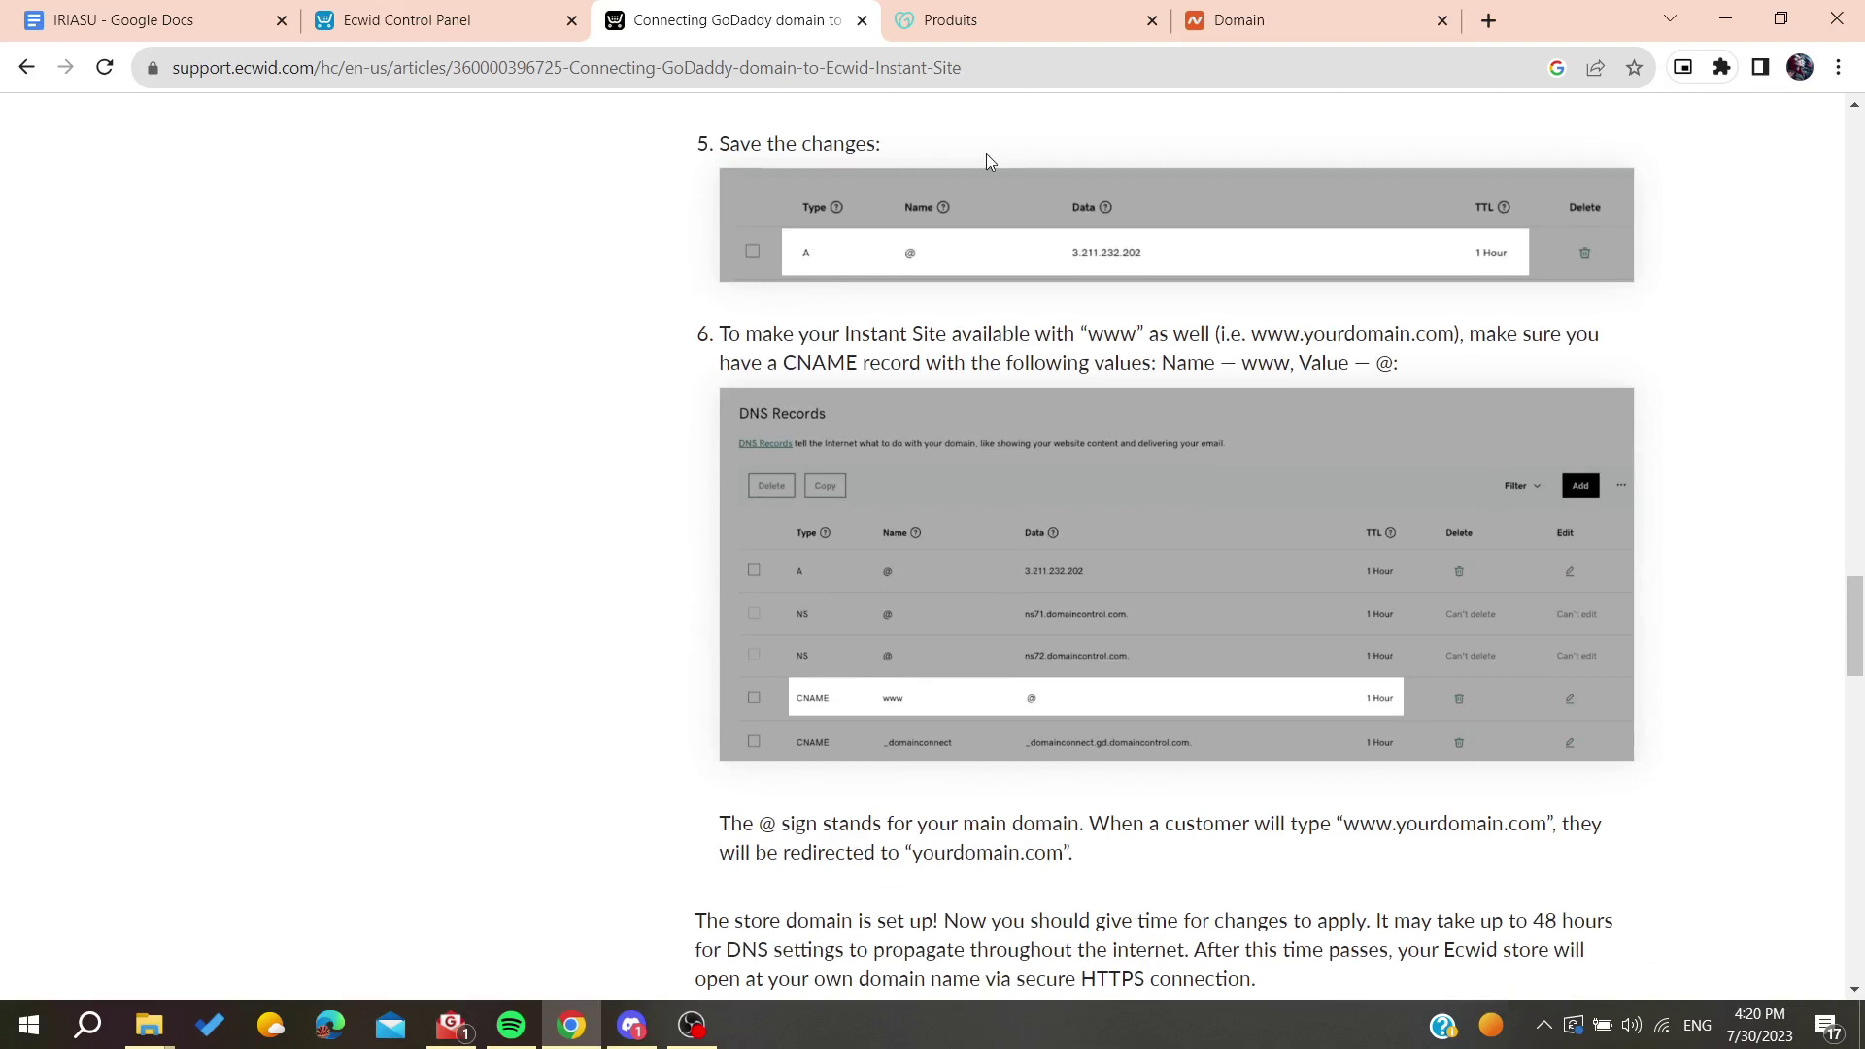
left_click(1284, 13)
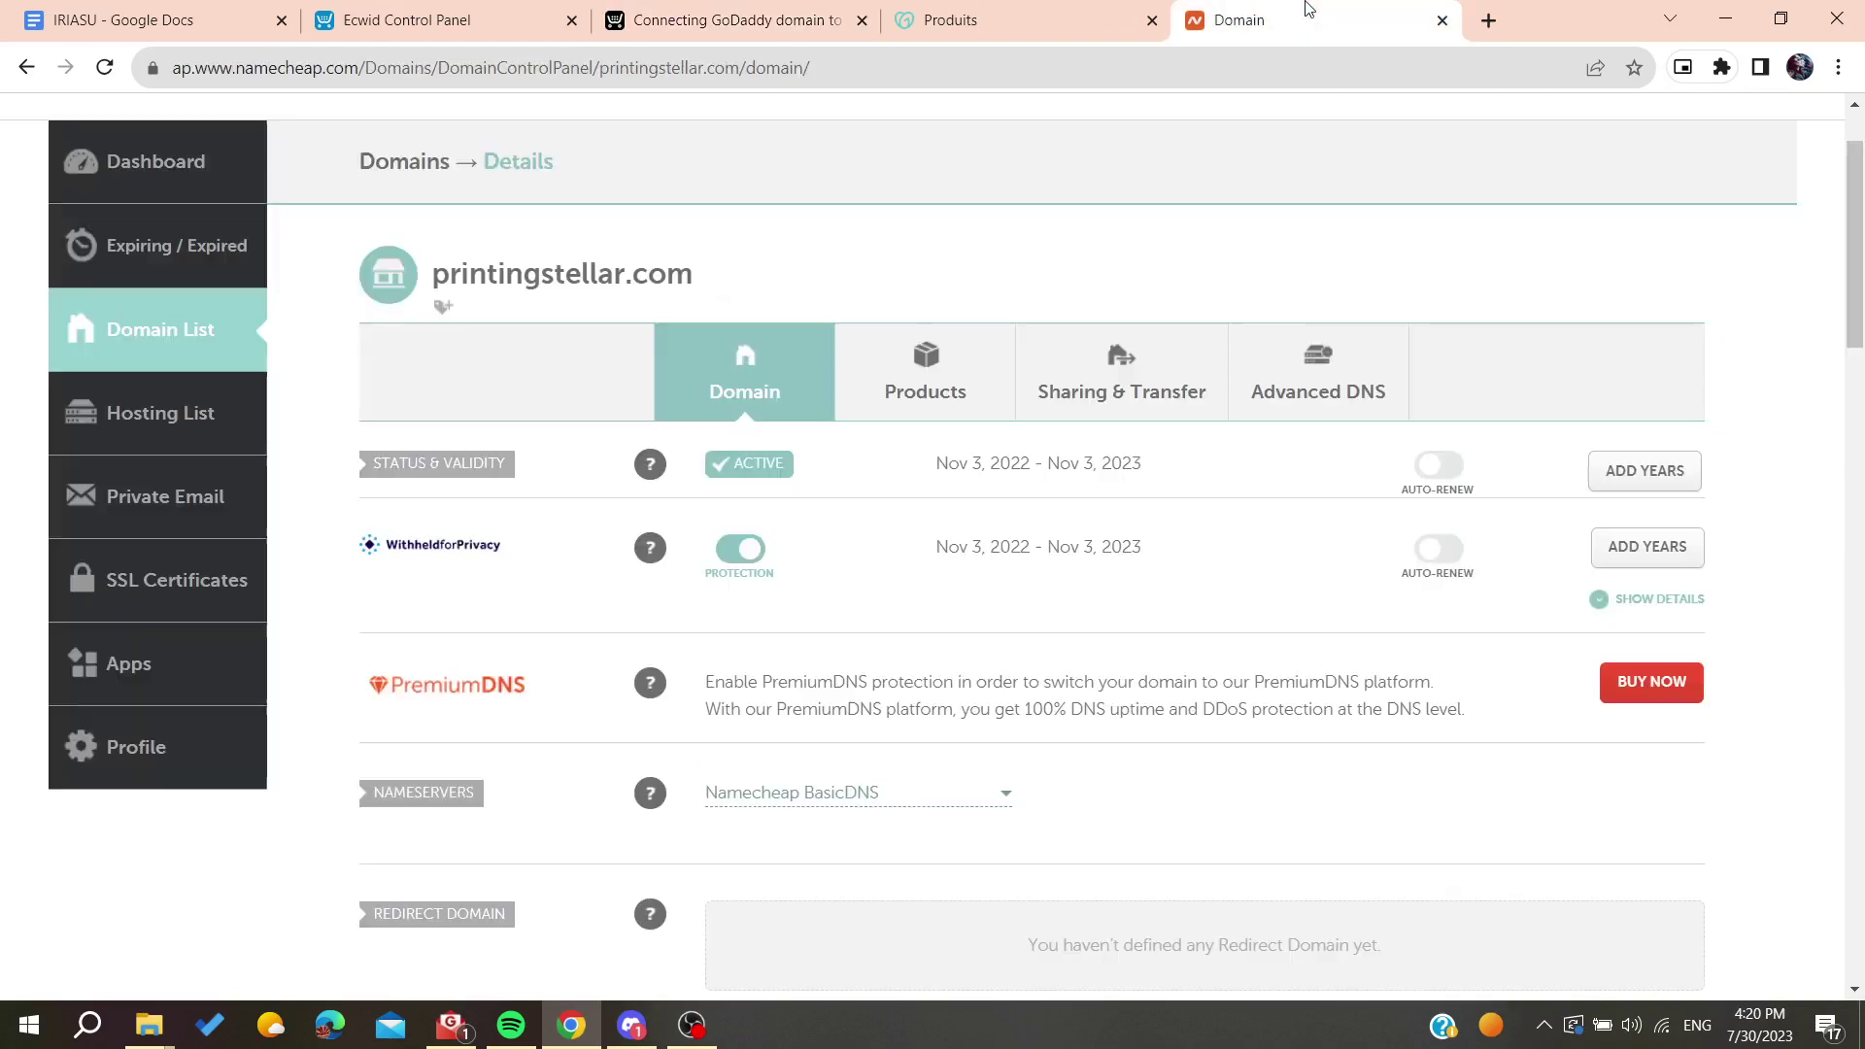
left_click(1317, 366)
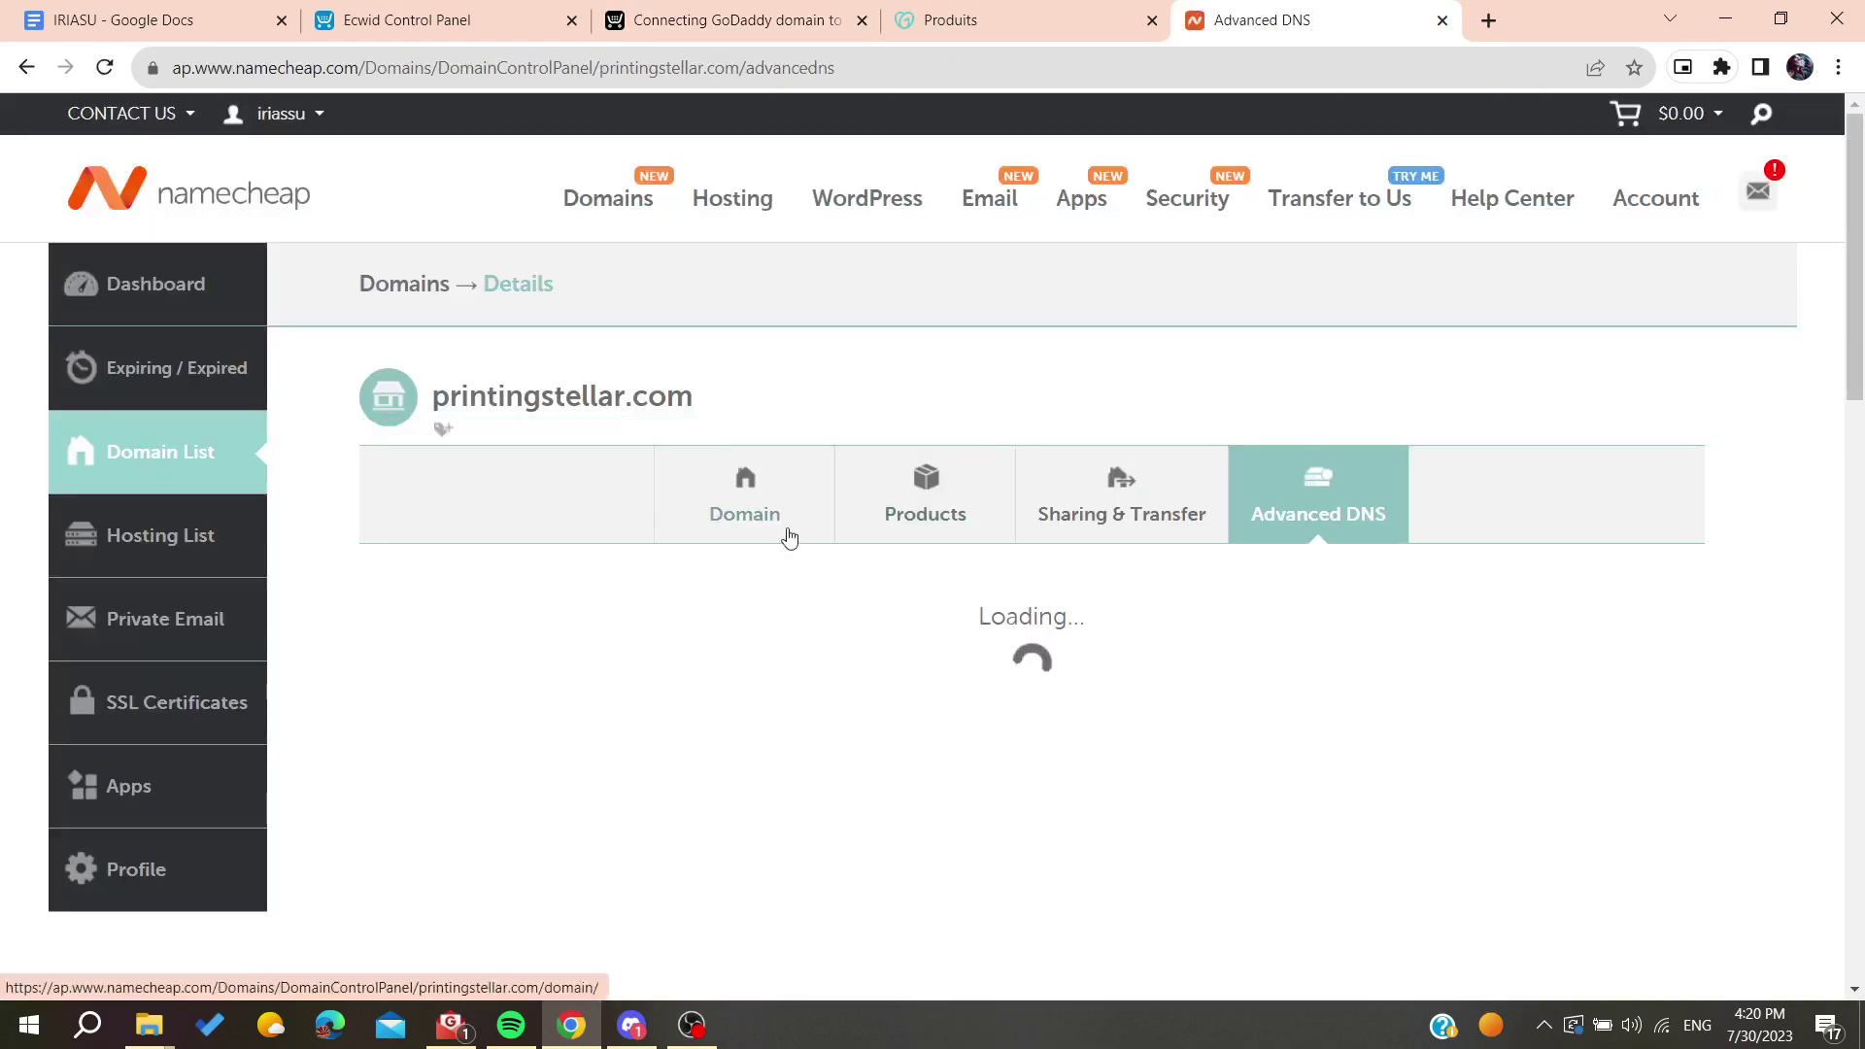
- Edit the first A record, selecting its value 3.94.141.51, then check Ecwid's IP 34.193.83.23
scroll(789, 537, "down", 6)
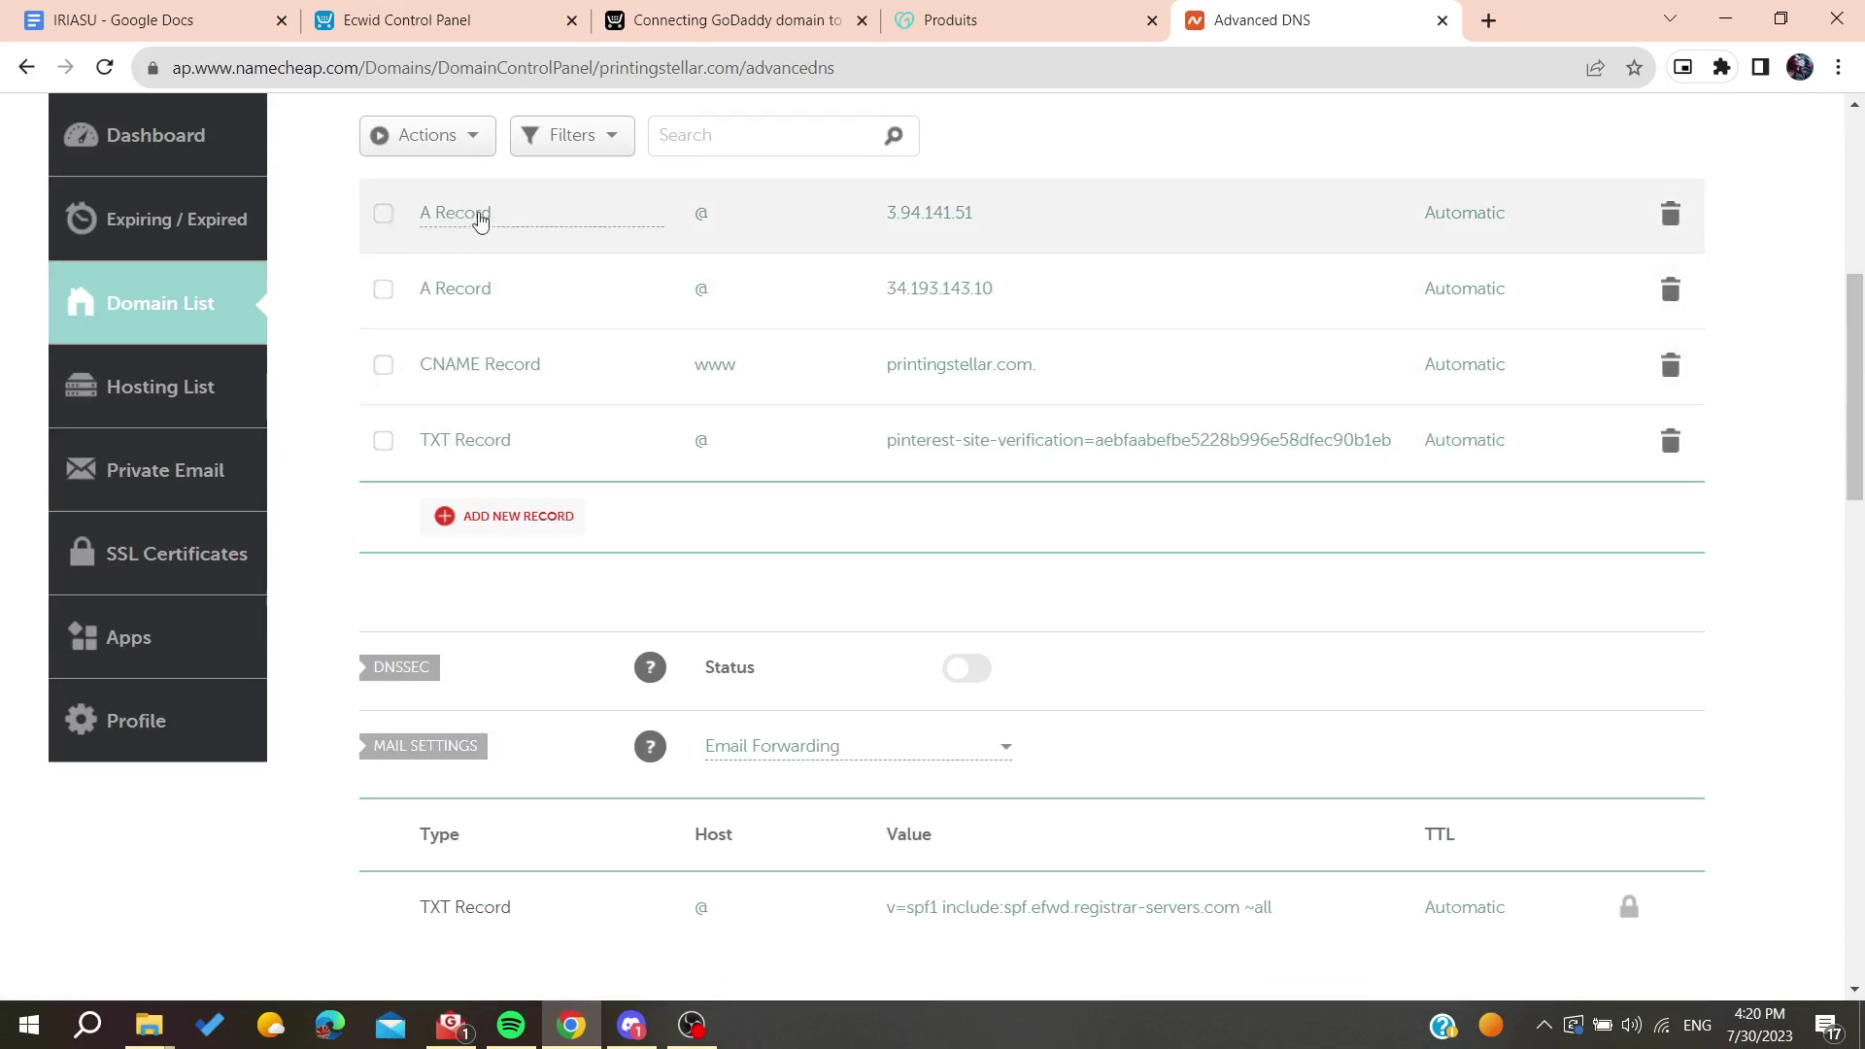
left_click(923, 215)
left_click_drag(1030, 216, 803, 258)
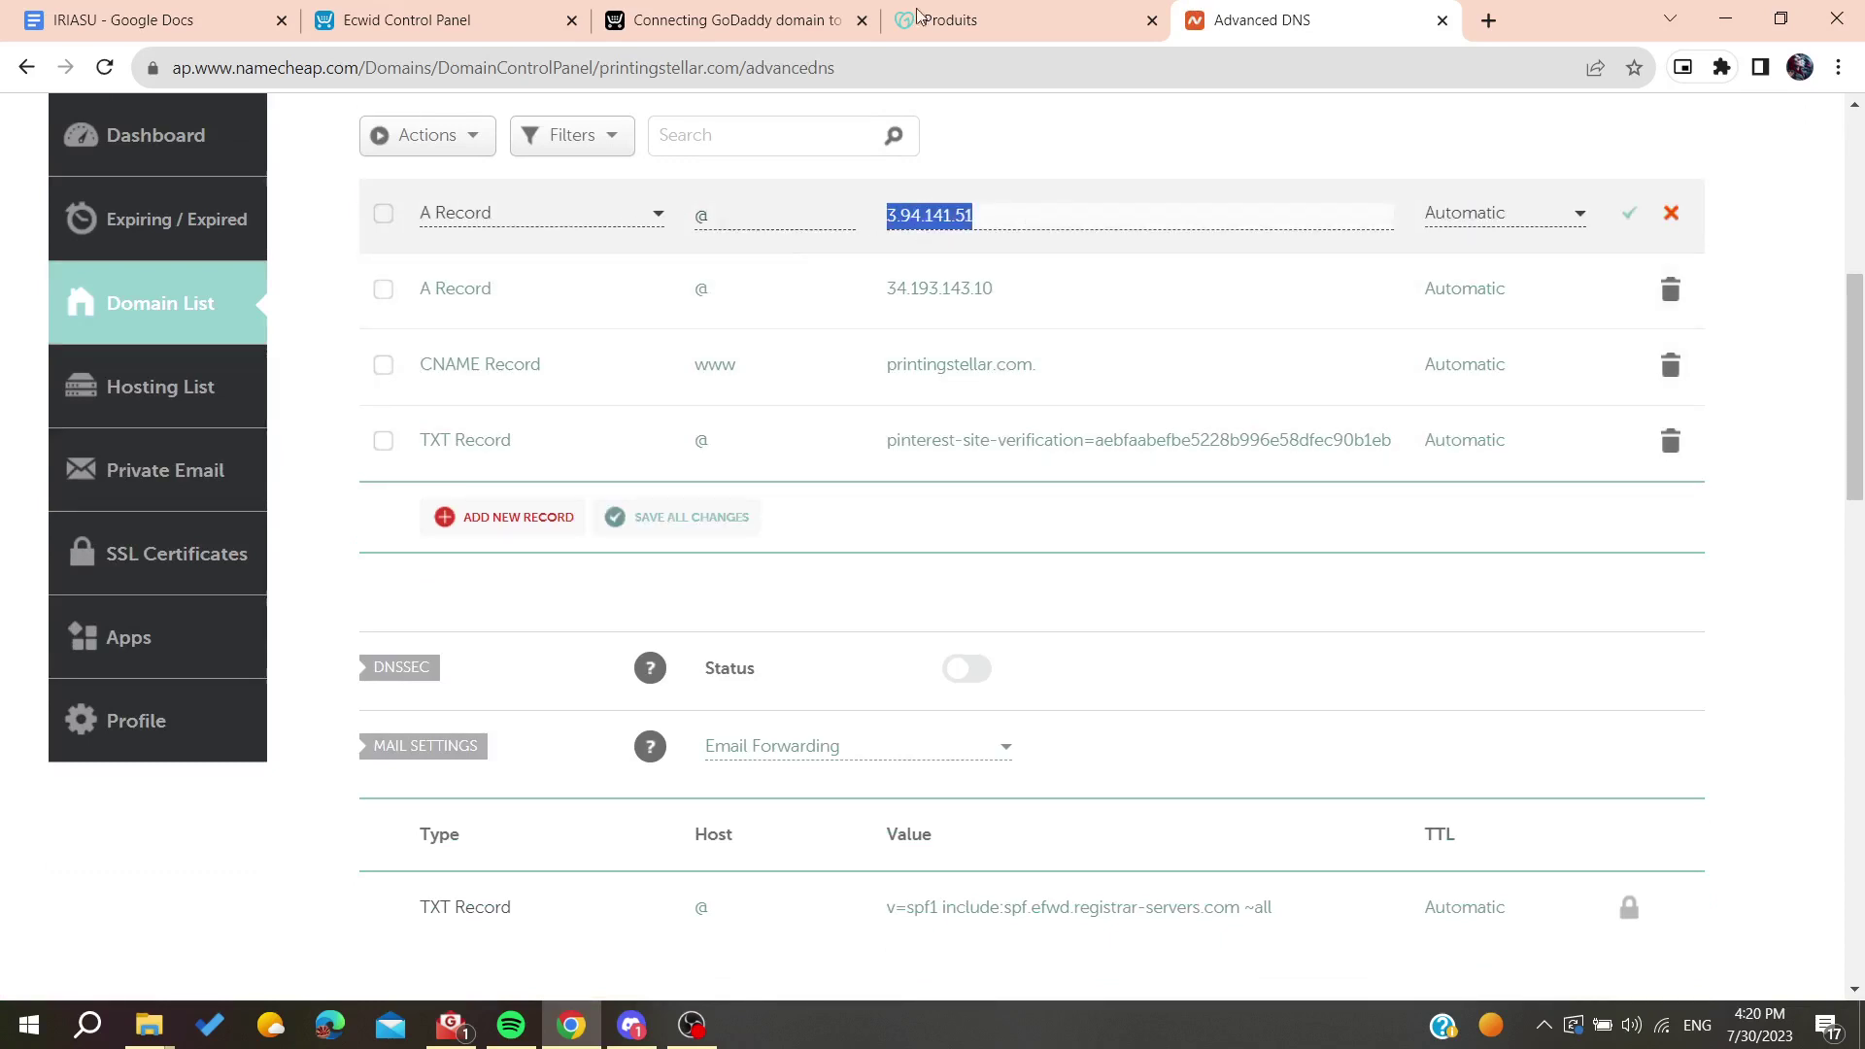
left_click(843, 10)
scroll(1127, 485, "up", 15)
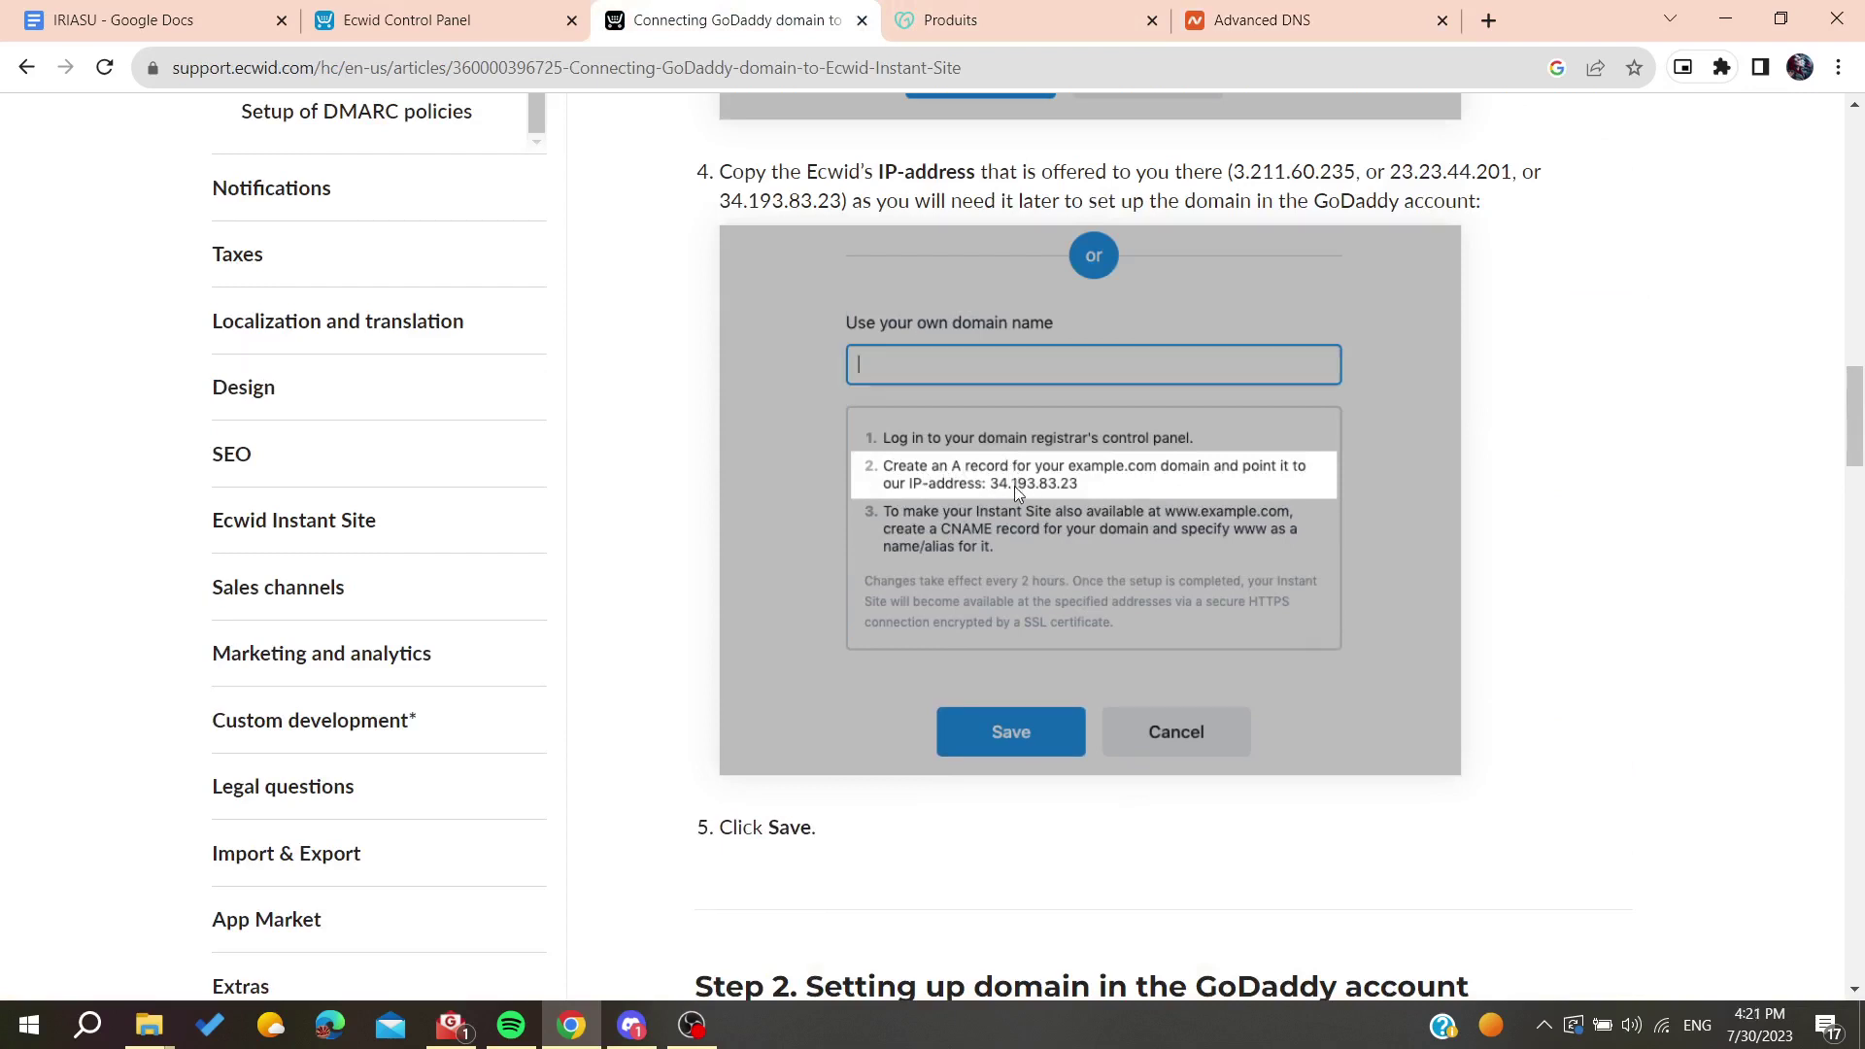
left_click(1221, 11)
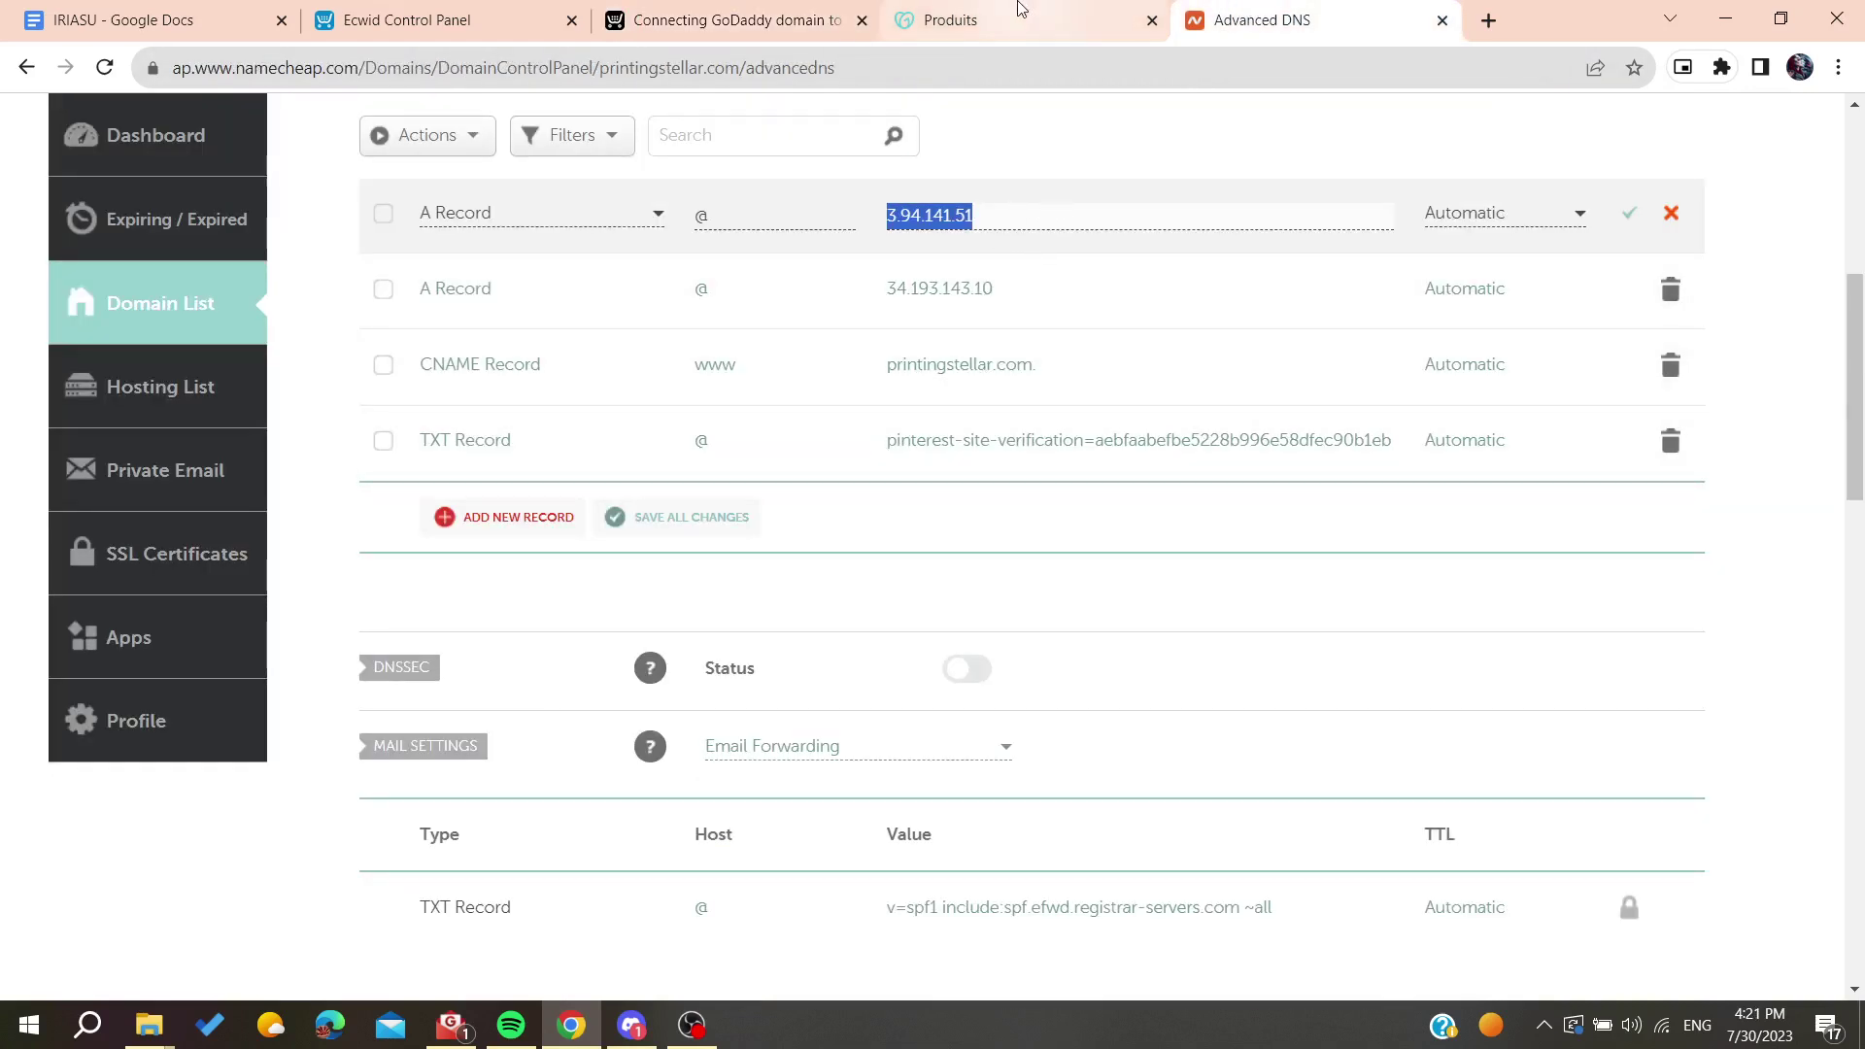
left_click(783, 14)
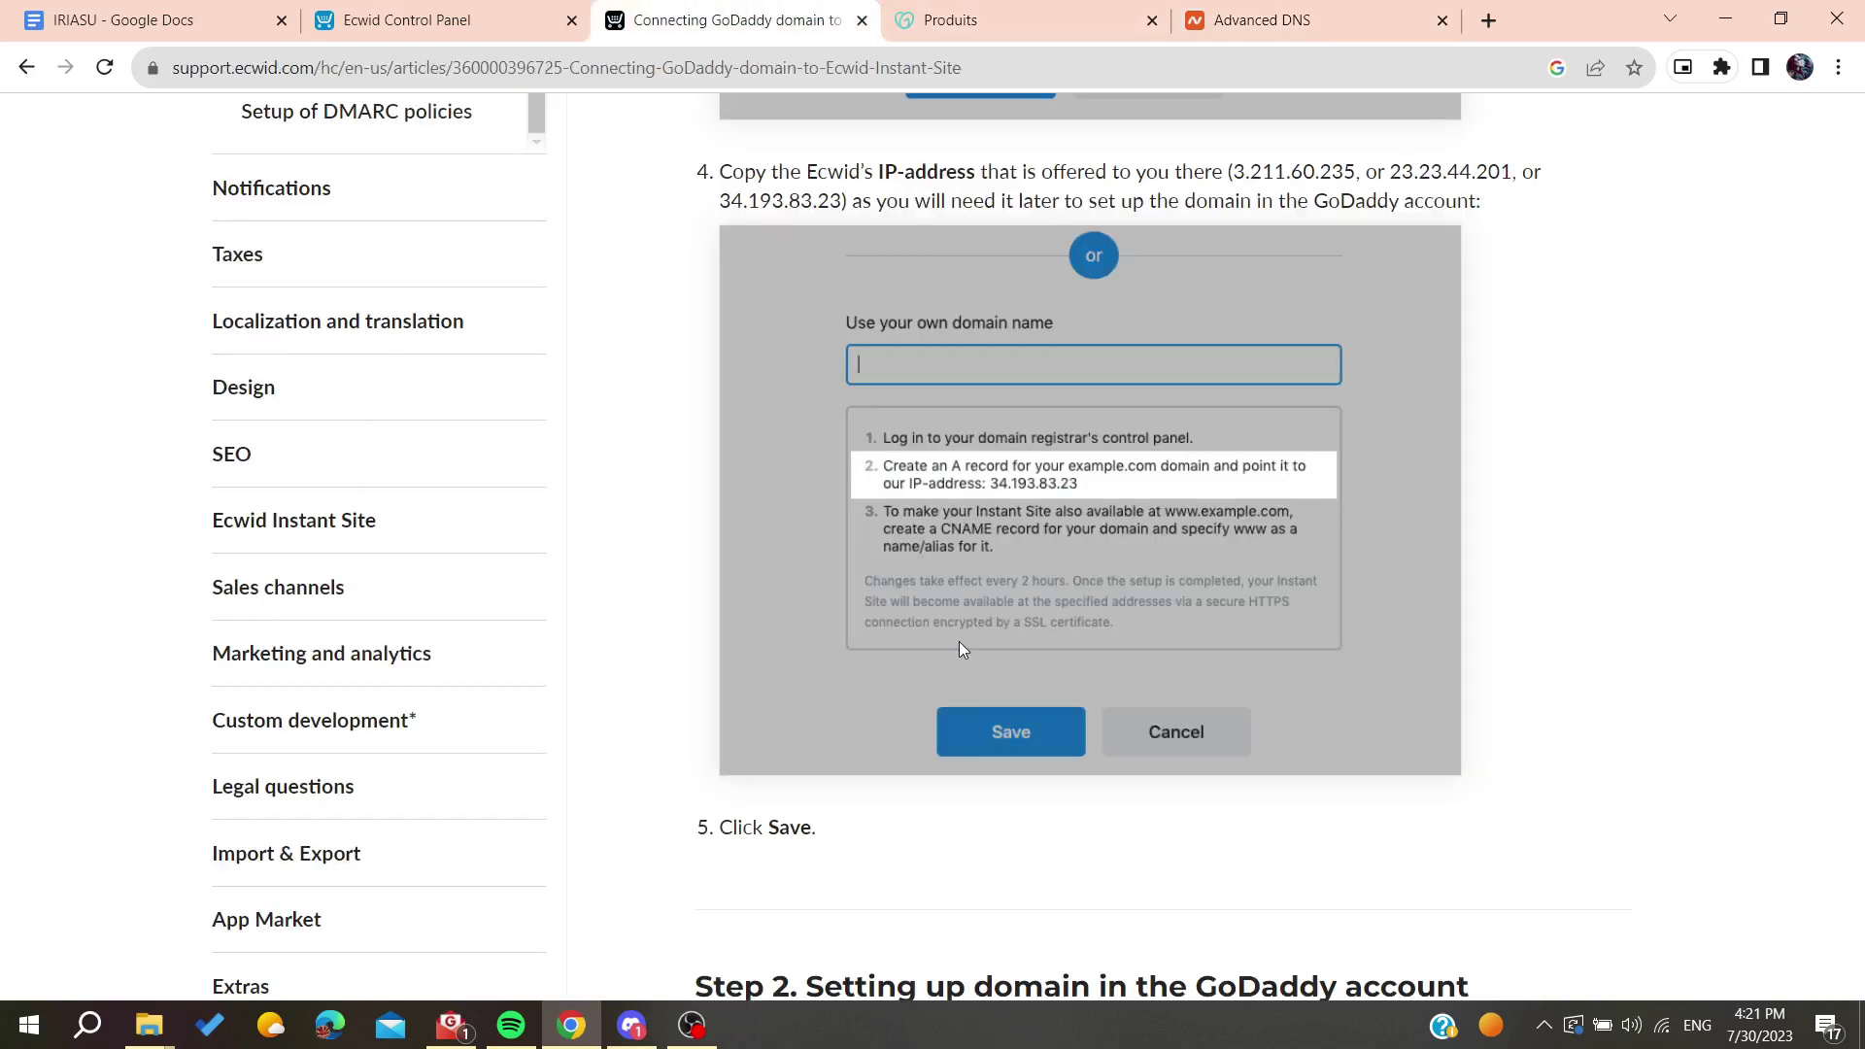
scroll(947, 603, "down", 1)
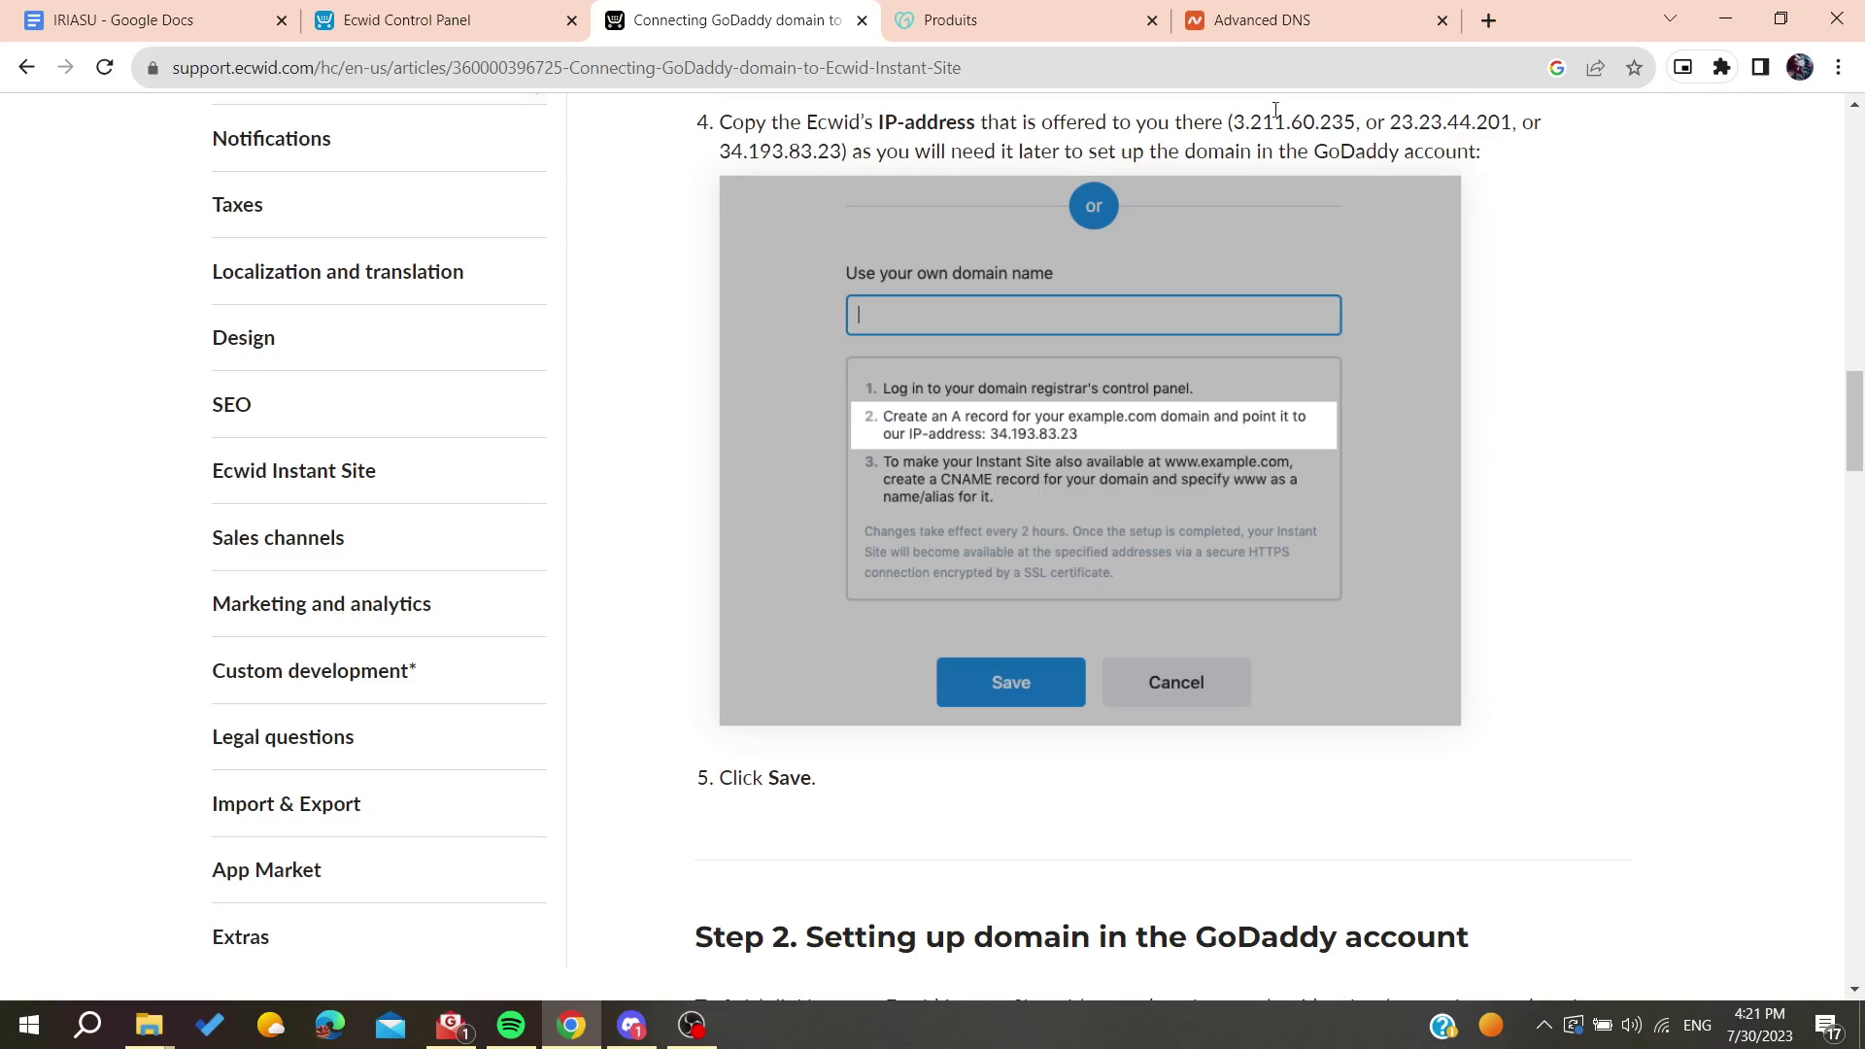
left_click(1270, 18)
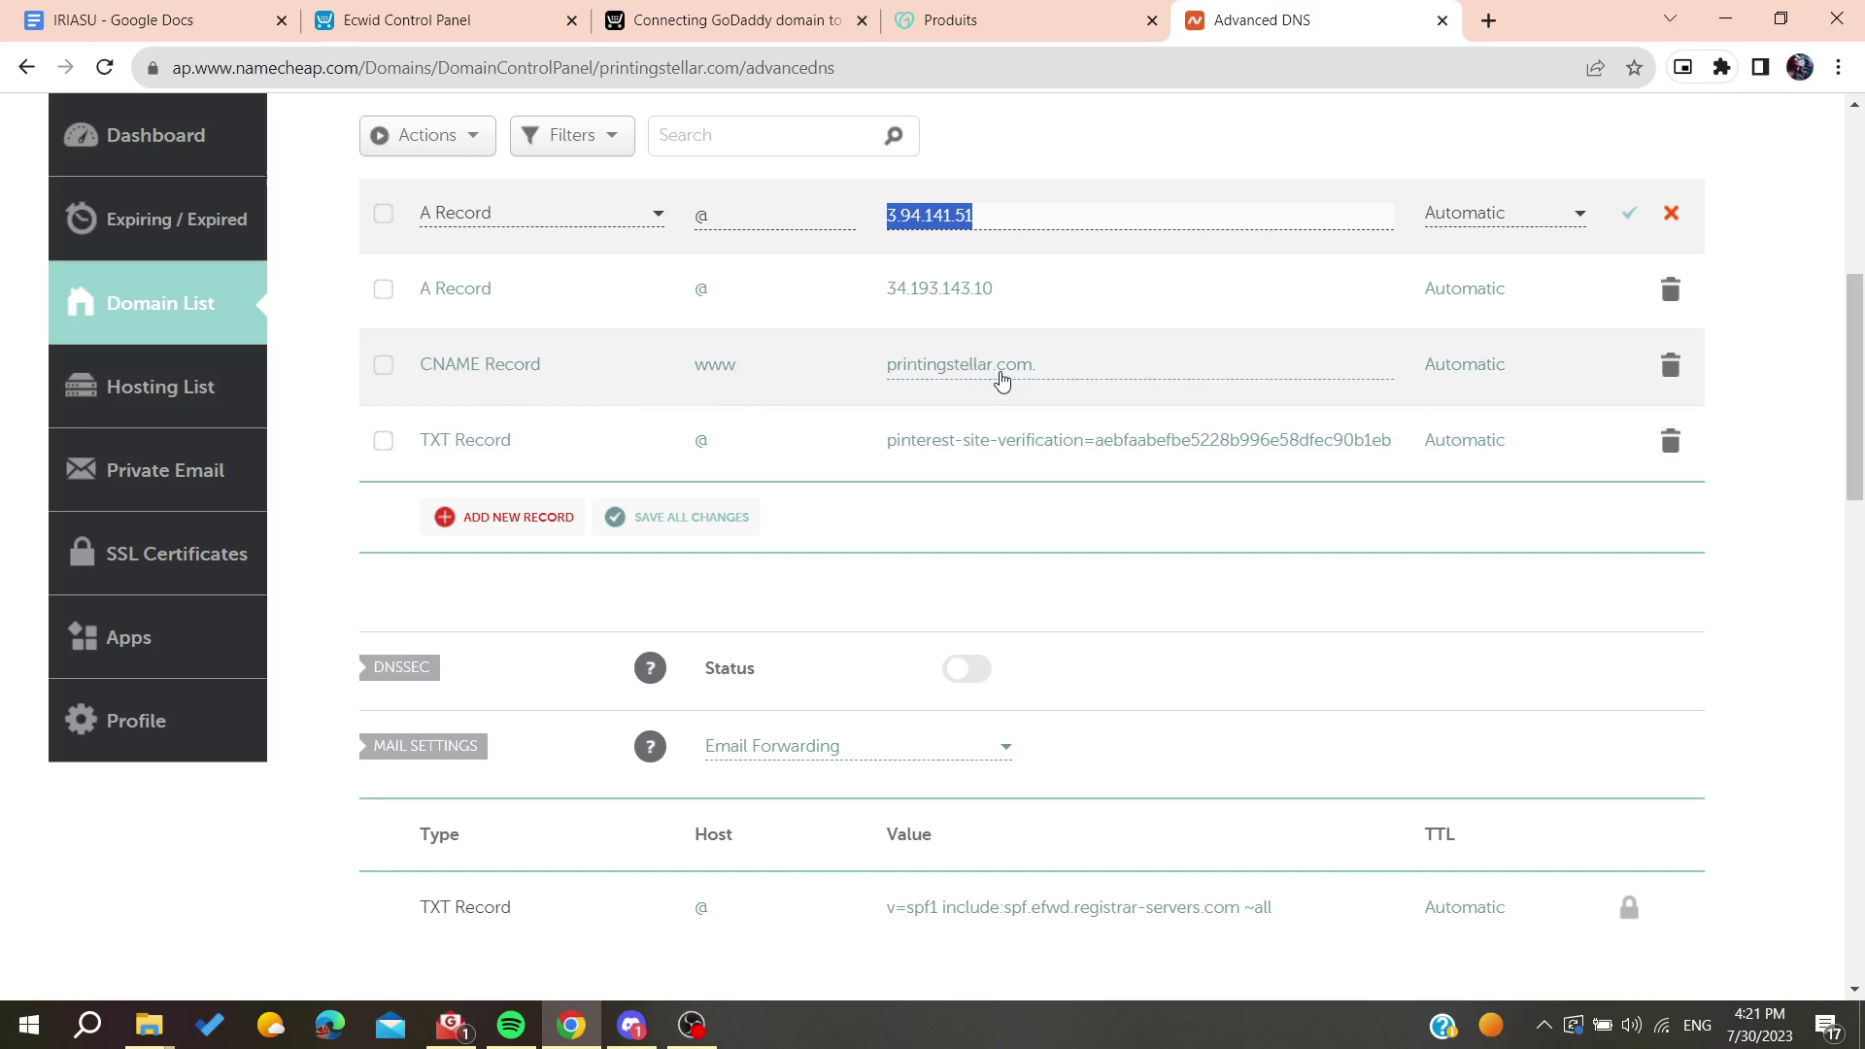
left_click(685, 9)
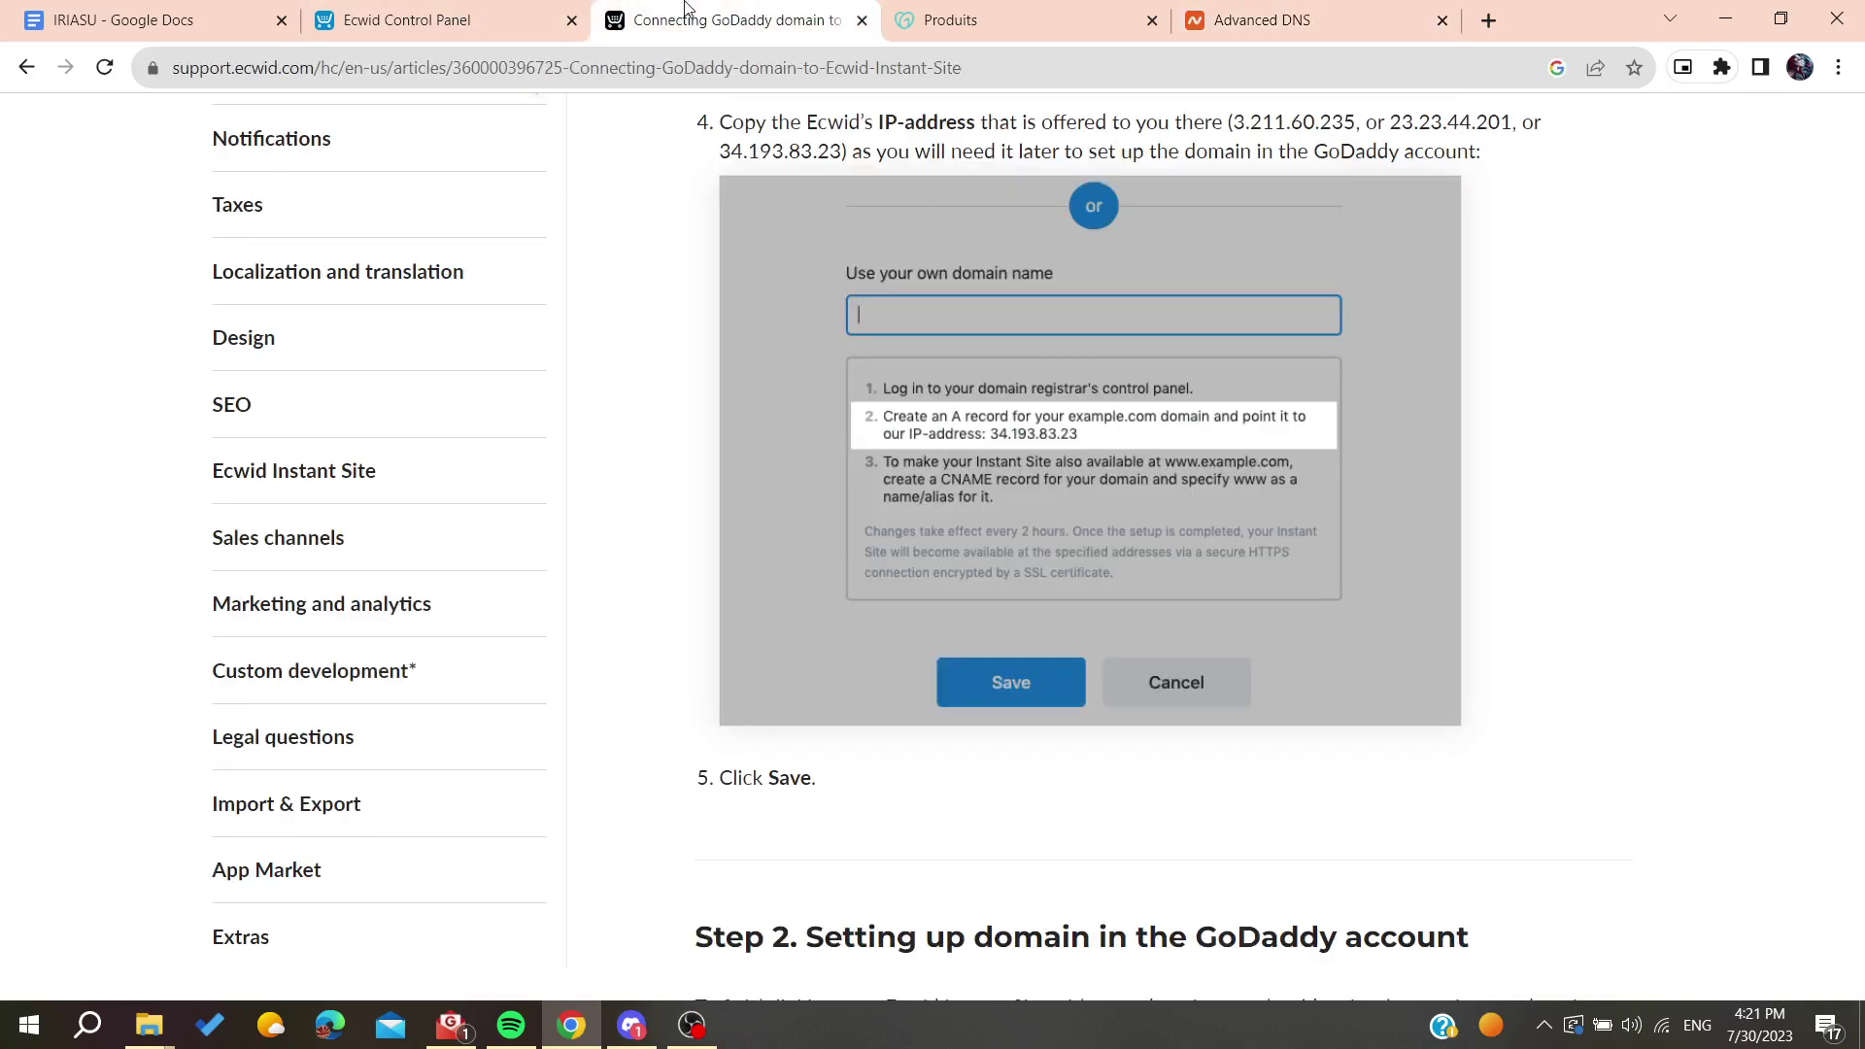